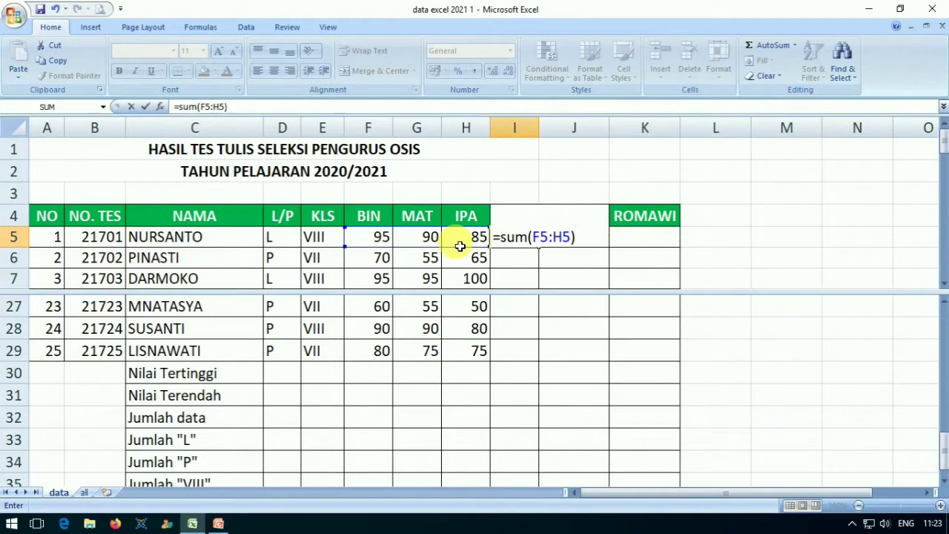
Step: Complete the =SUM(F5:H5) formula in I5 and fill it down the JML column through I29
key(Return)
click(515, 239)
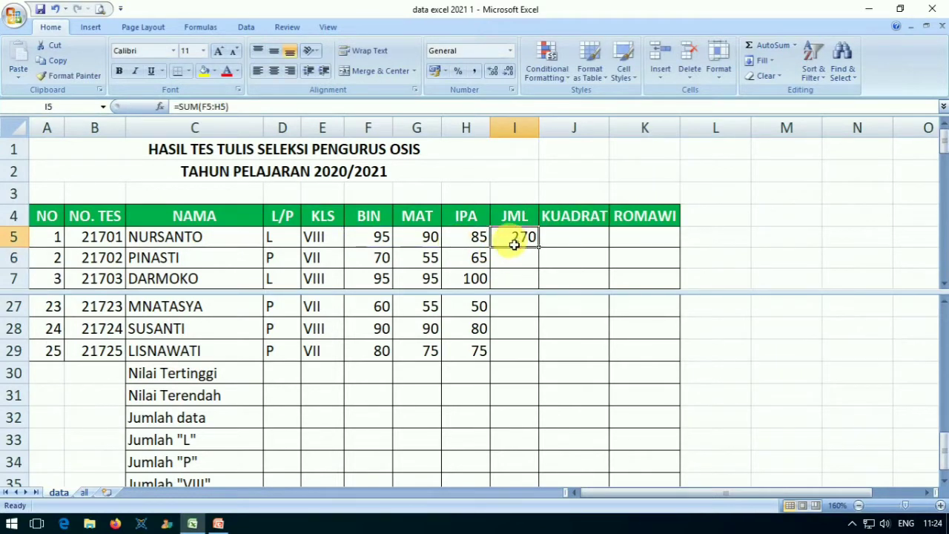
double_click(539, 247)
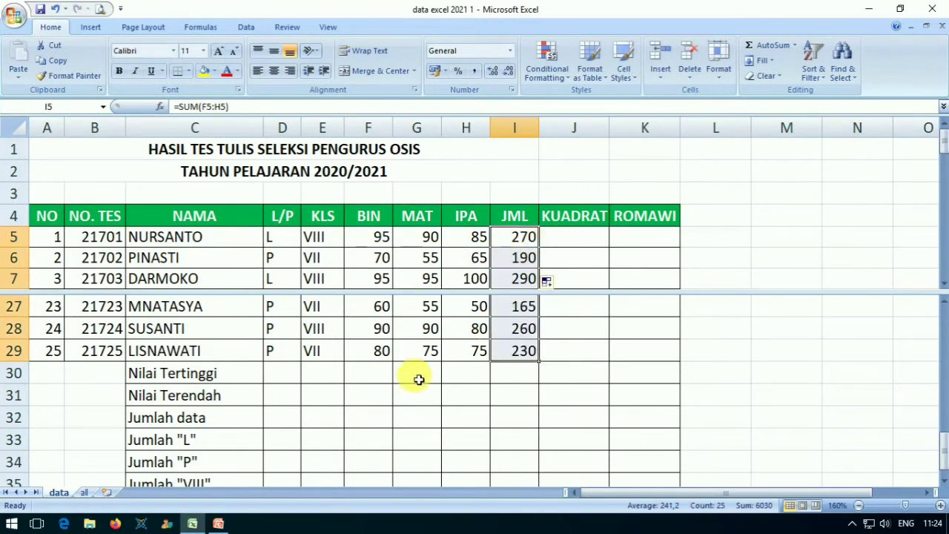
Step: Enter =MAX(F5:F29) in F30 as the Nilai Tertinggi of the BIN column
click(385, 373)
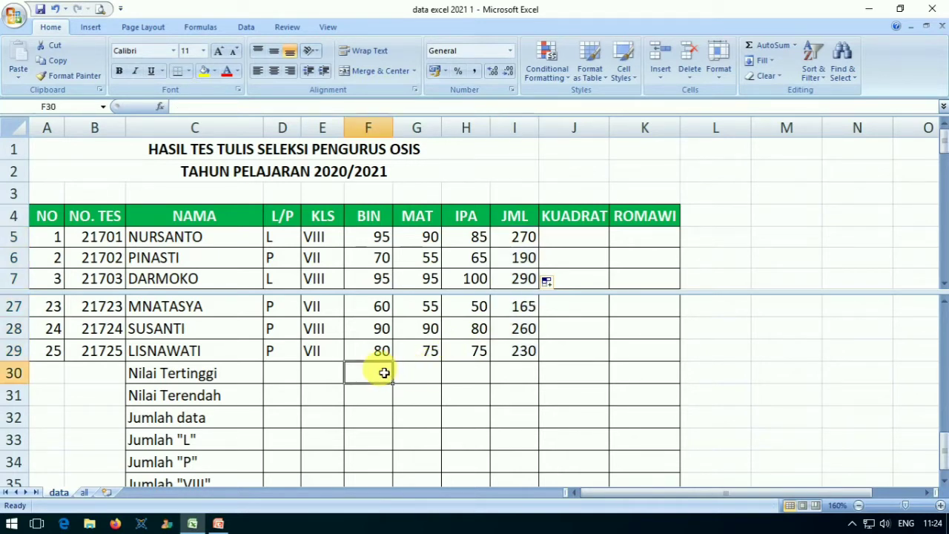
text(=)
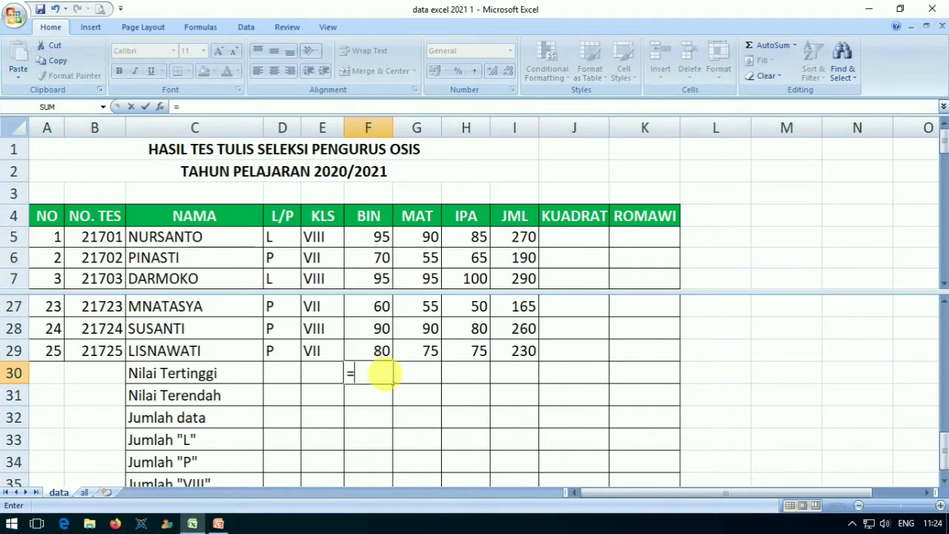
text(max)
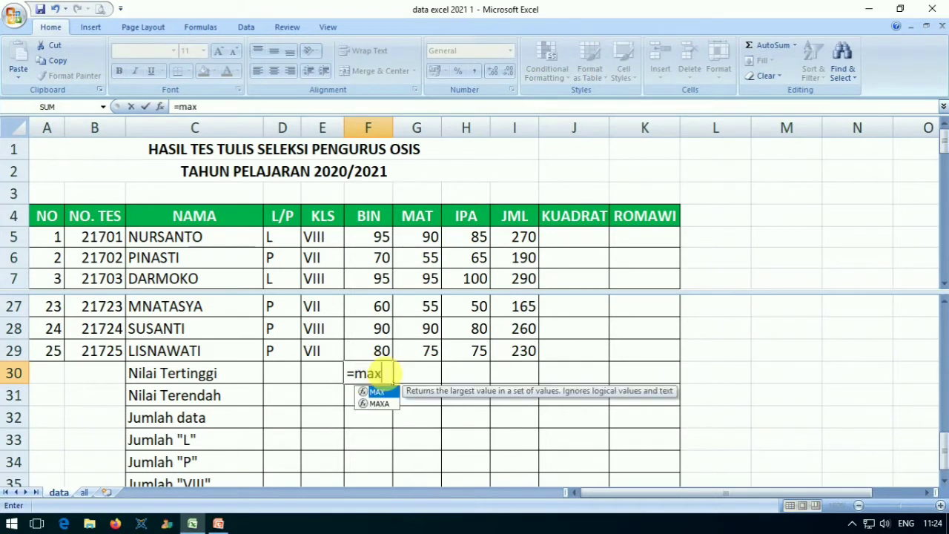
text(()
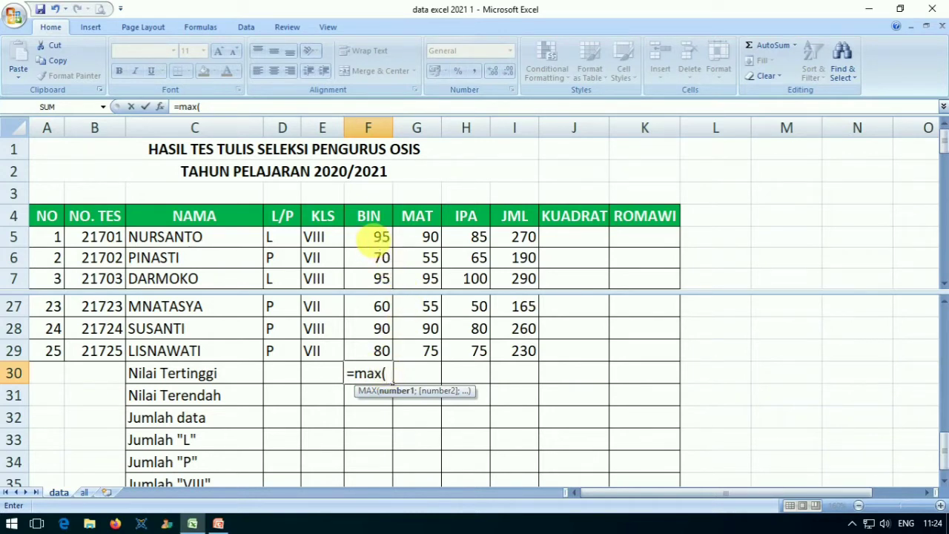
click(377, 239)
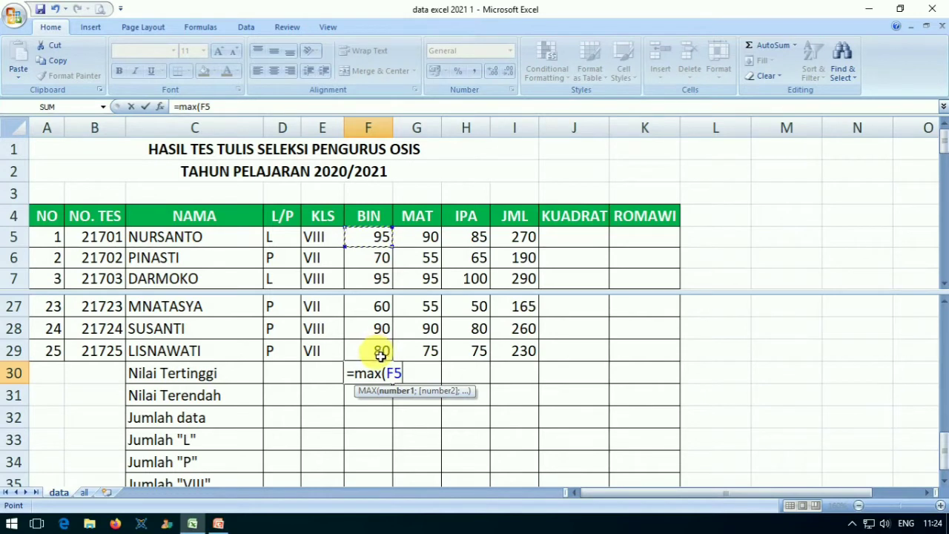
shift+click(380, 356)
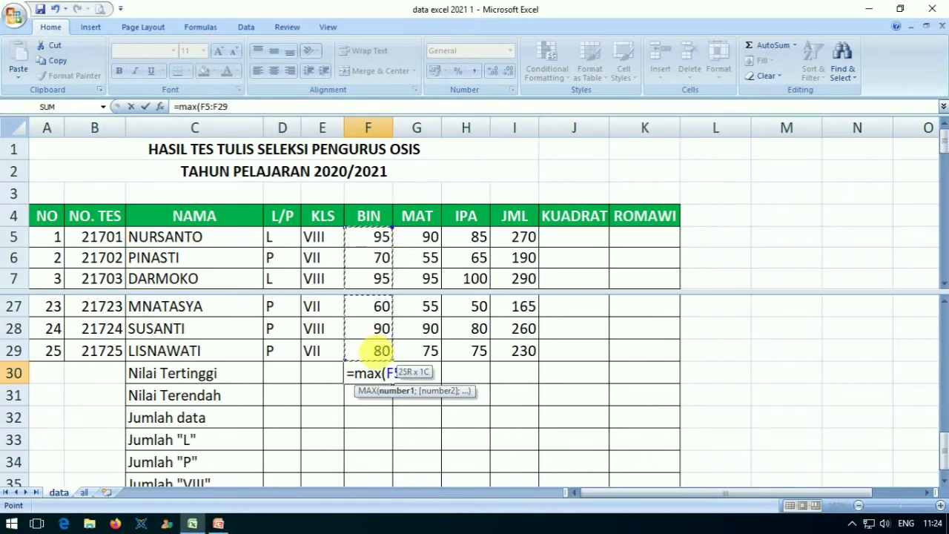
text())
key(Return)
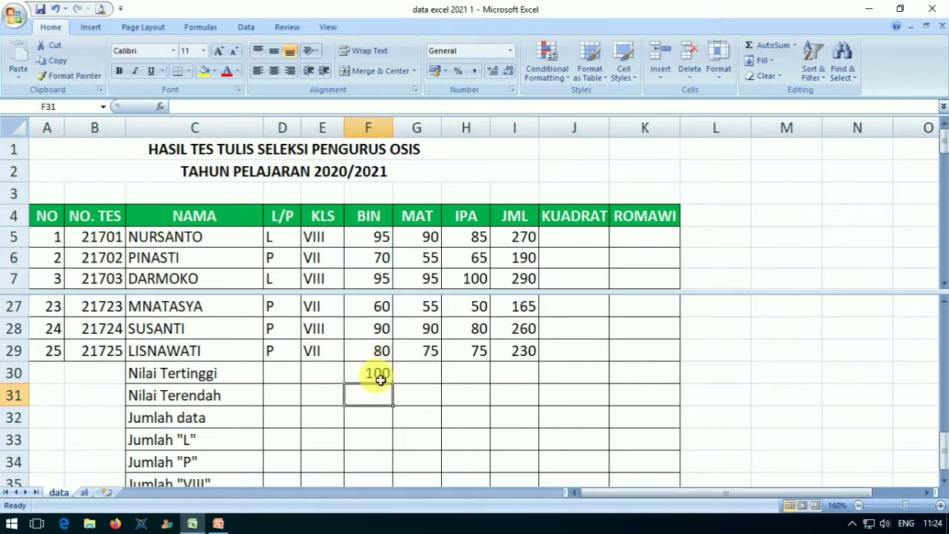
click(379, 380)
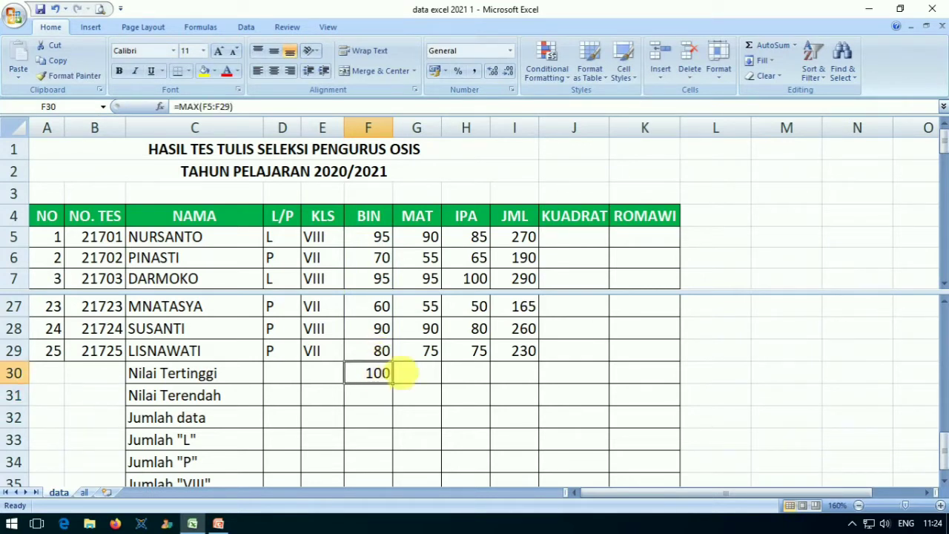
Step: Enter =MAX(G5:G29) in G30 as the Nilai Tertinggi of the MAT column
click(413, 379)
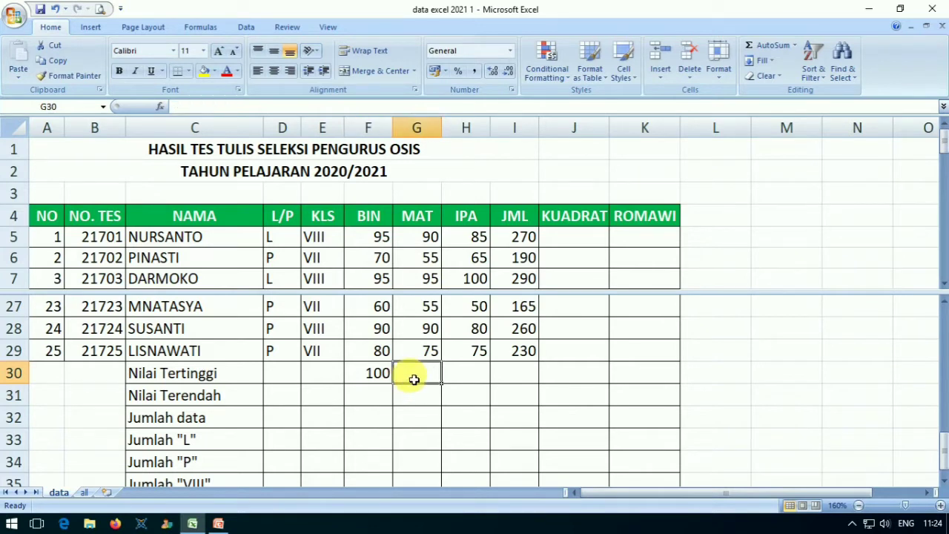
text(=max()
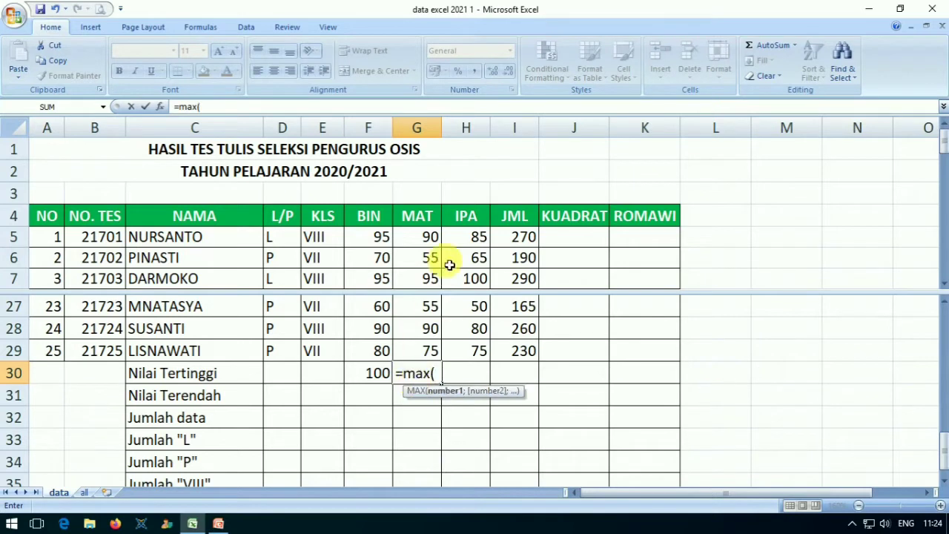
click(430, 238)
drag(414, 302, 421, 353)
text())
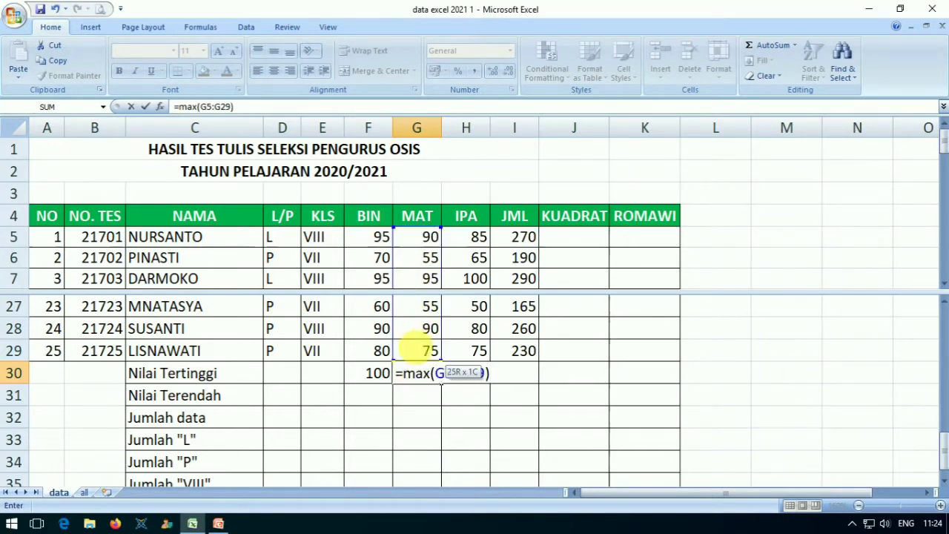
key(Return)
Step: Fill the MAX formula from F30 across the Nilai Tertinggi row through I30
click(424, 372)
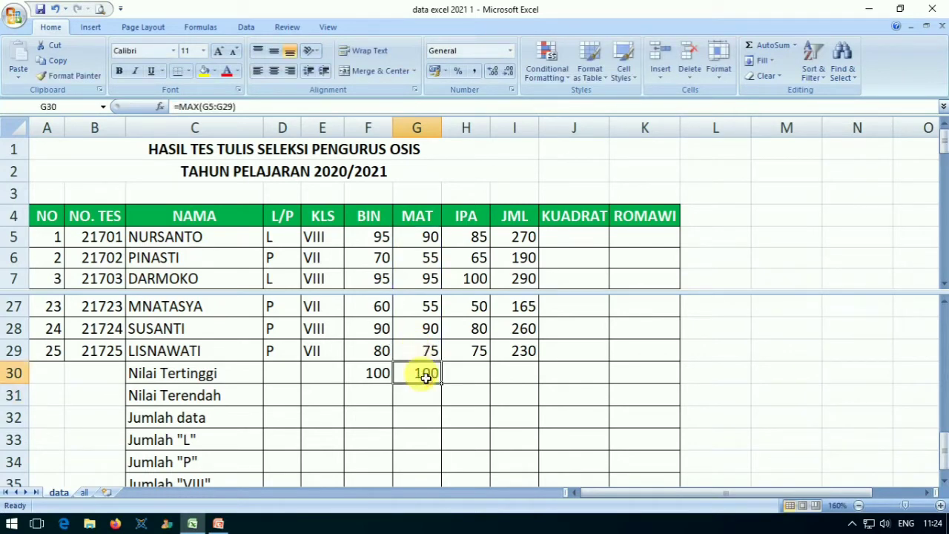
click(380, 374)
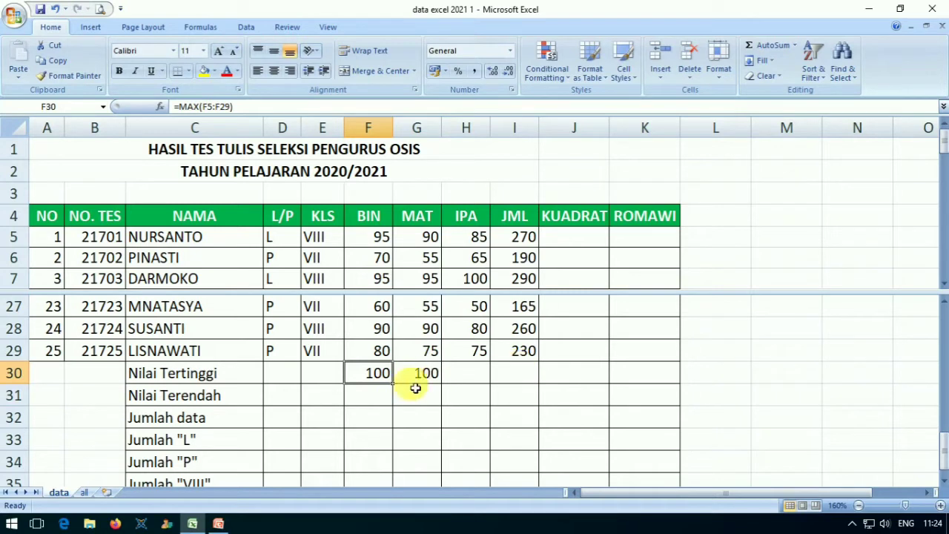
drag(400, 389, 530, 388)
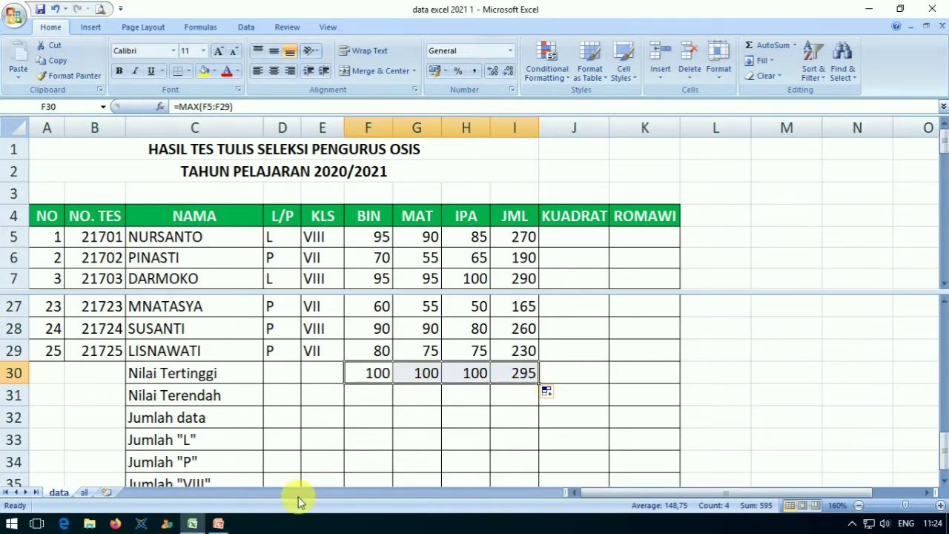
Step: Switch to the FUNGSI MATEMATIKA presentation in PowerPoint and view the MAX and MIN function slides as a slide show
click(218, 524)
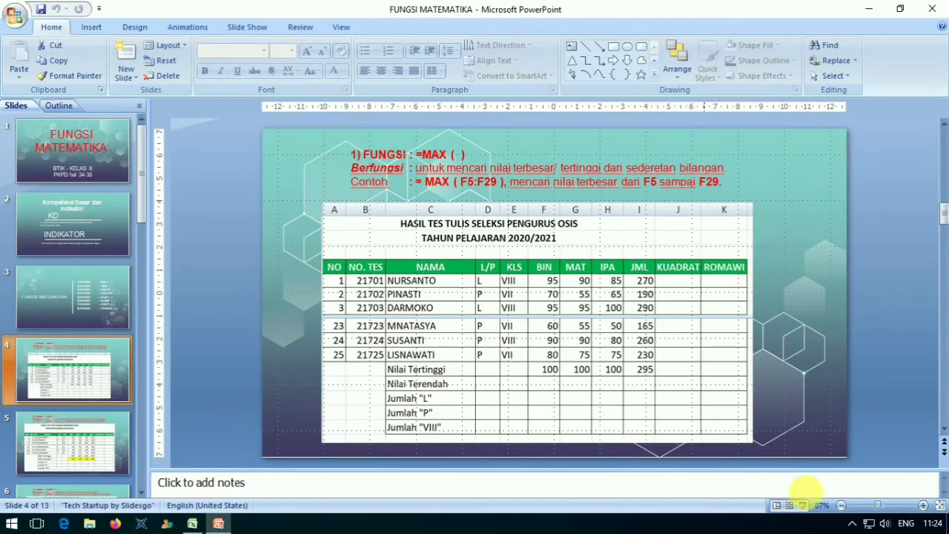
click(803, 505)
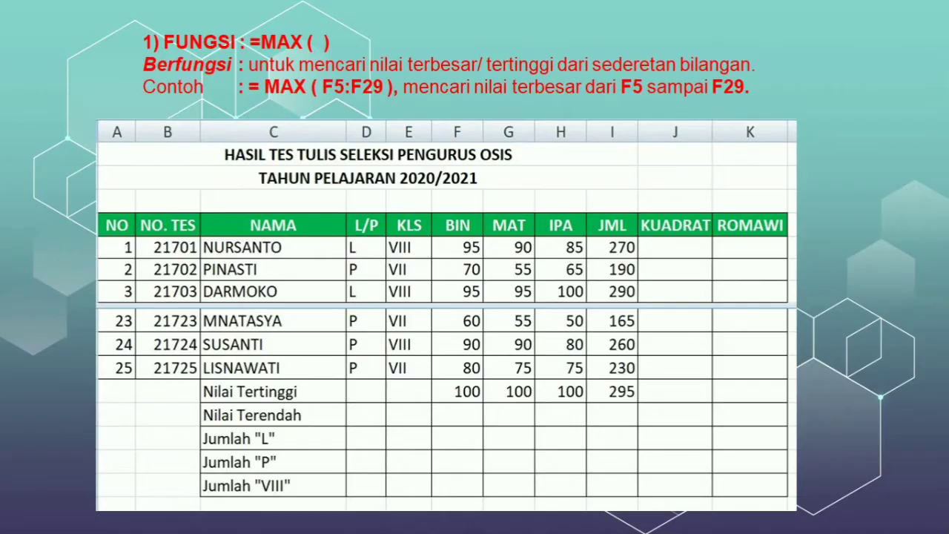
key(Right)
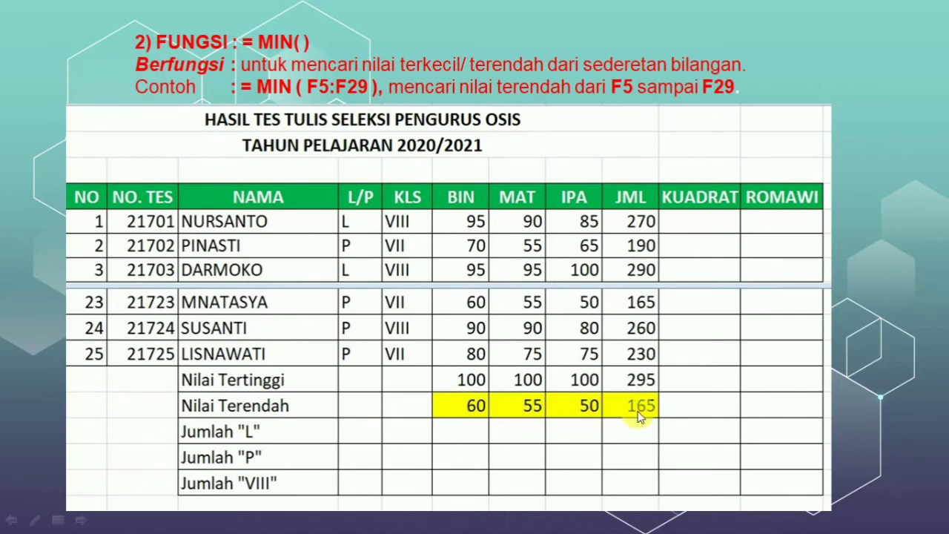
key(Escape)
Step: Back in the Excel workbook, enter =MIN(F5:F29) in F31 and fill it across the Nilai Terendah row through I31
click(192, 524)
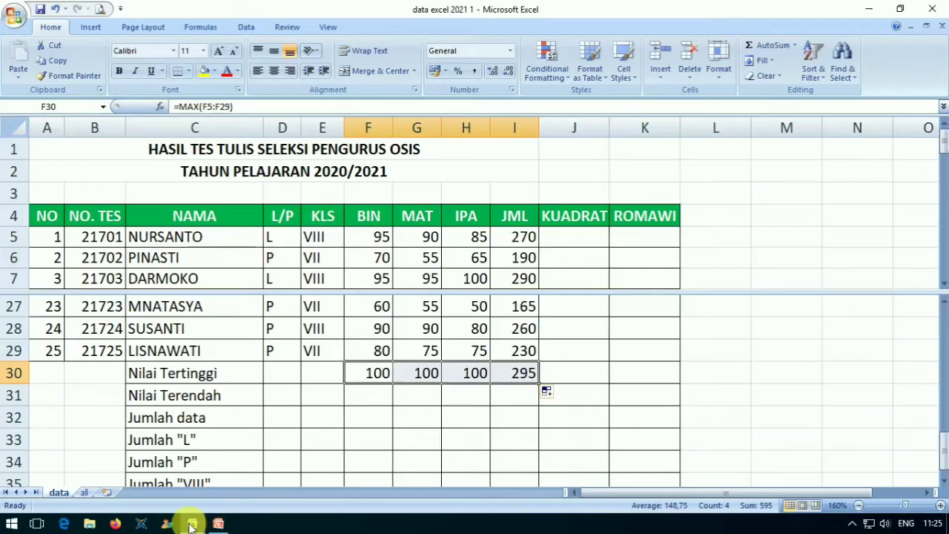
click(372, 406)
text(=mn)
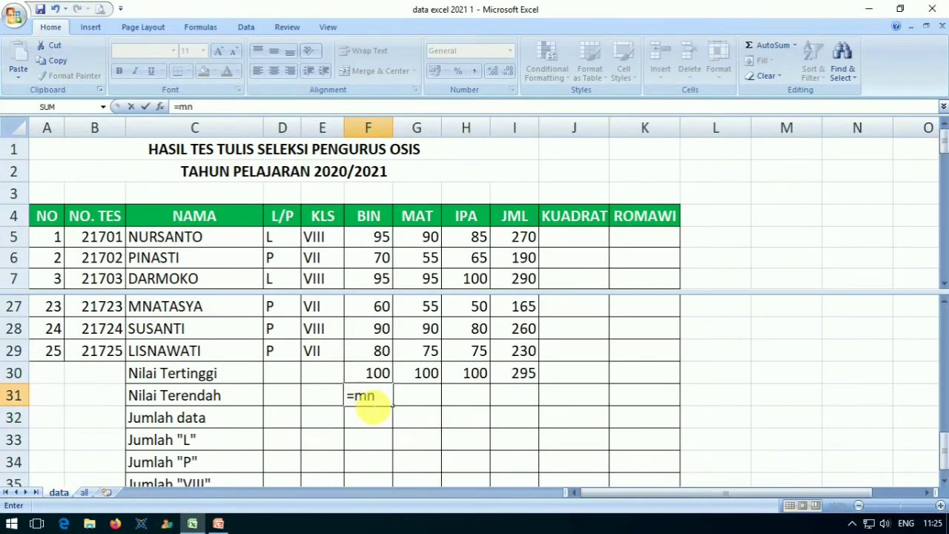
text(()
key(BackSpace)
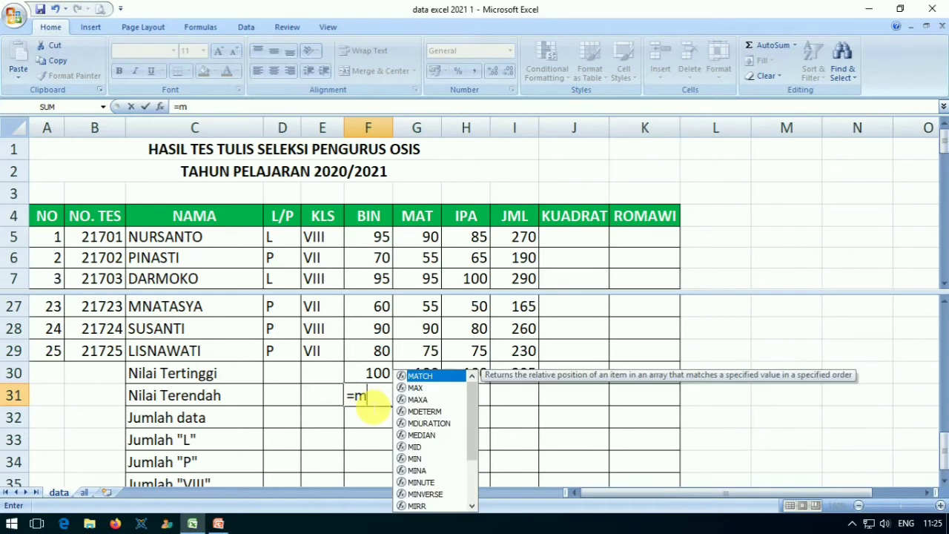
text(in)
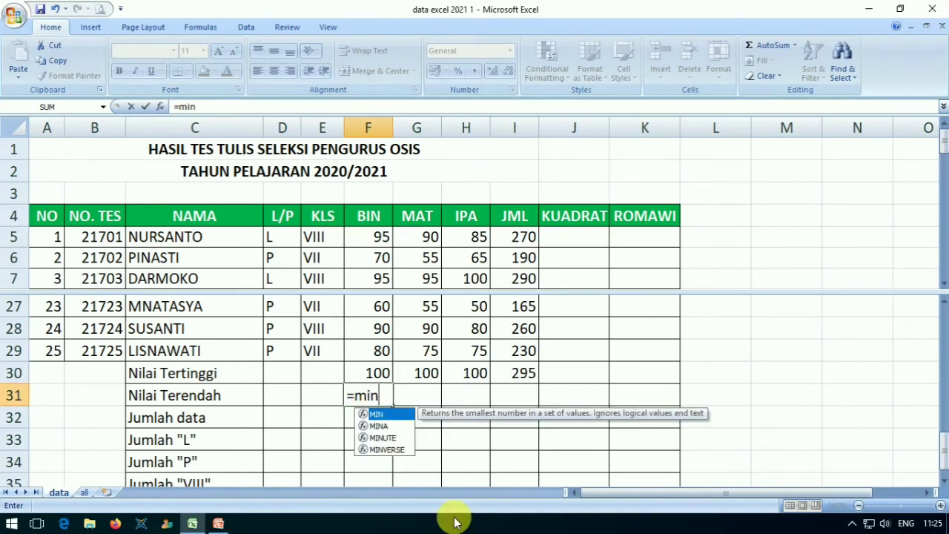
text(()
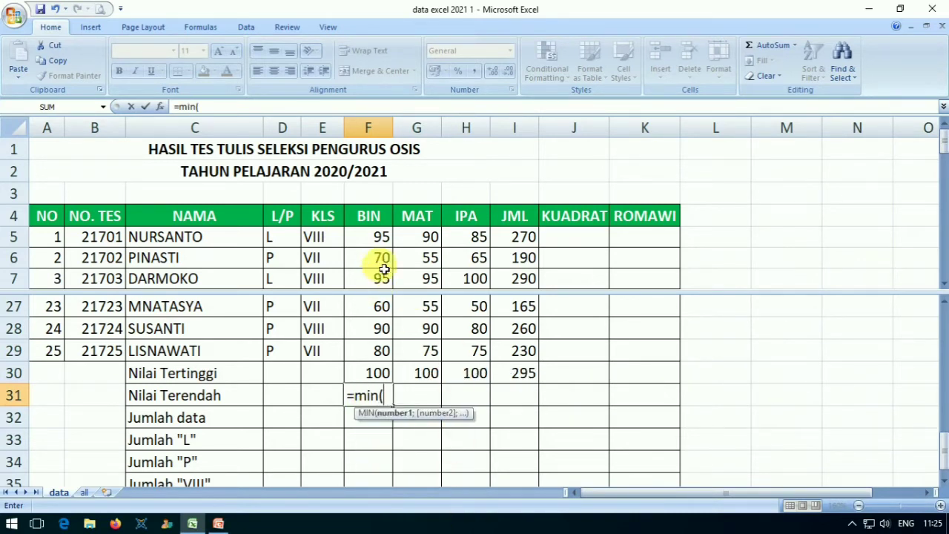
click(378, 241)
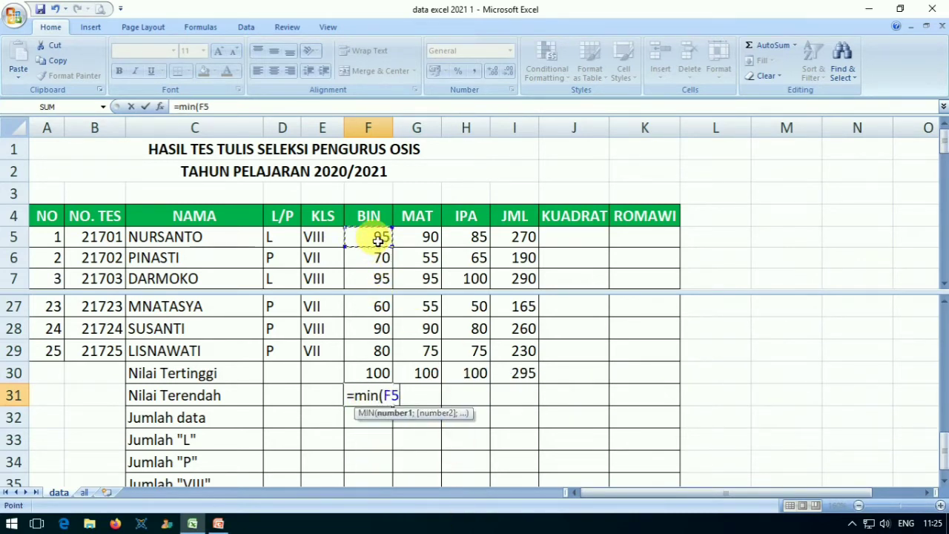
shift+click(379, 353)
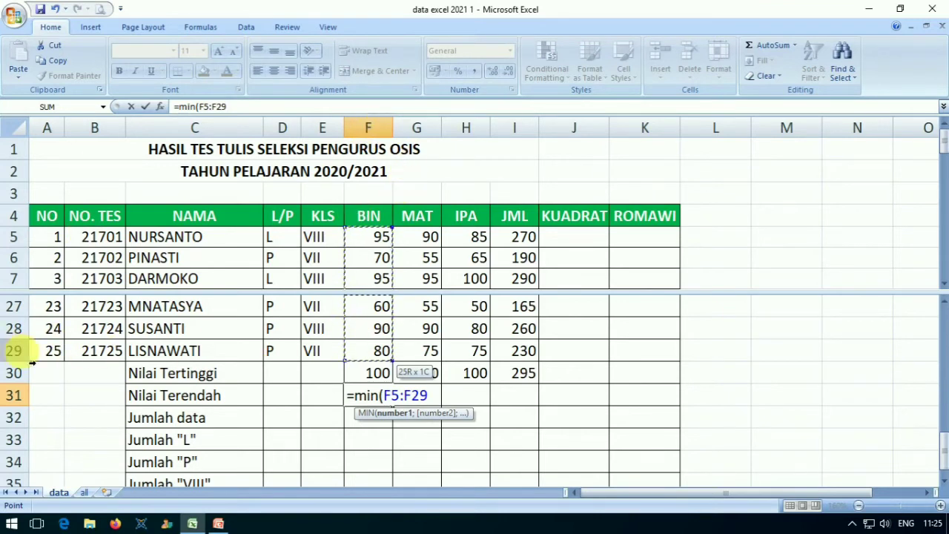
text())
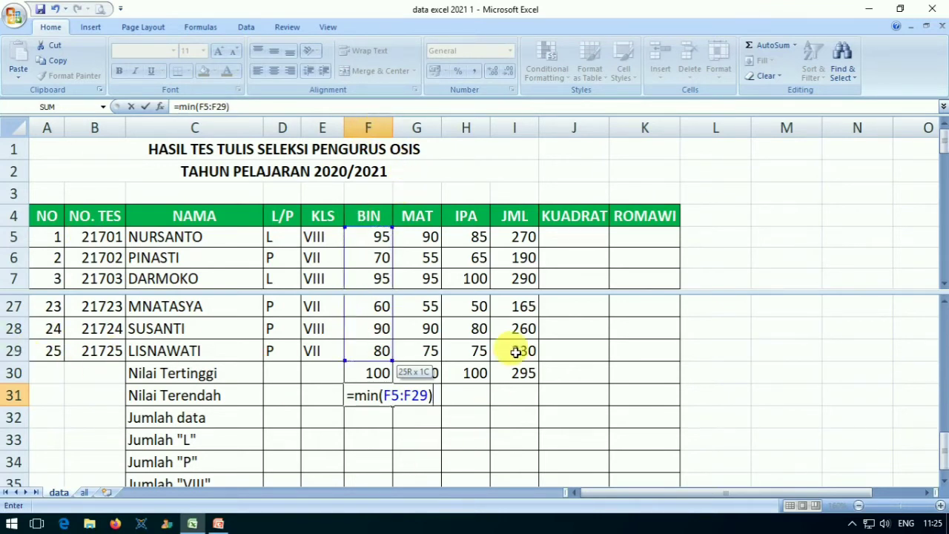
key(Return)
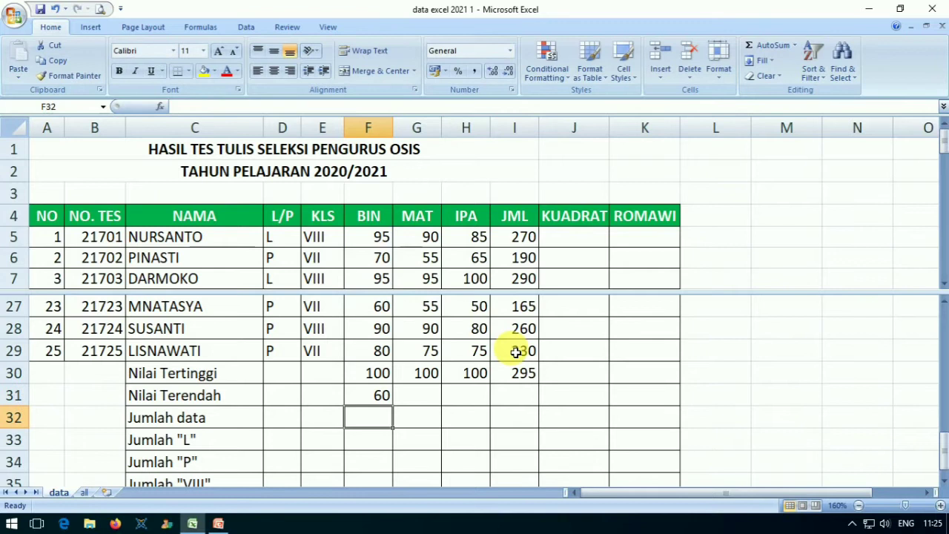
click(380, 397)
drag(398, 409, 542, 413)
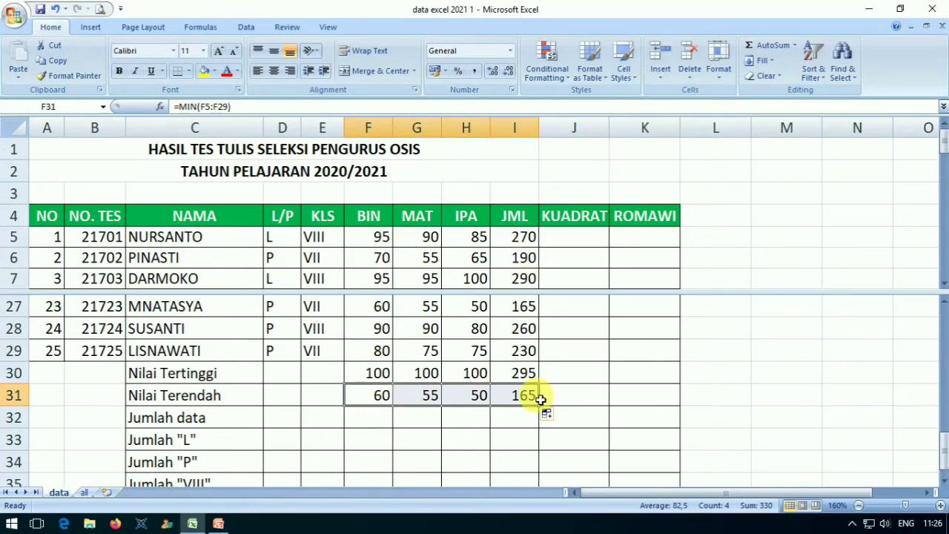
Step: Switch to the PowerPoint presentation and view the COUNT function slide as a slide show
click(220, 523)
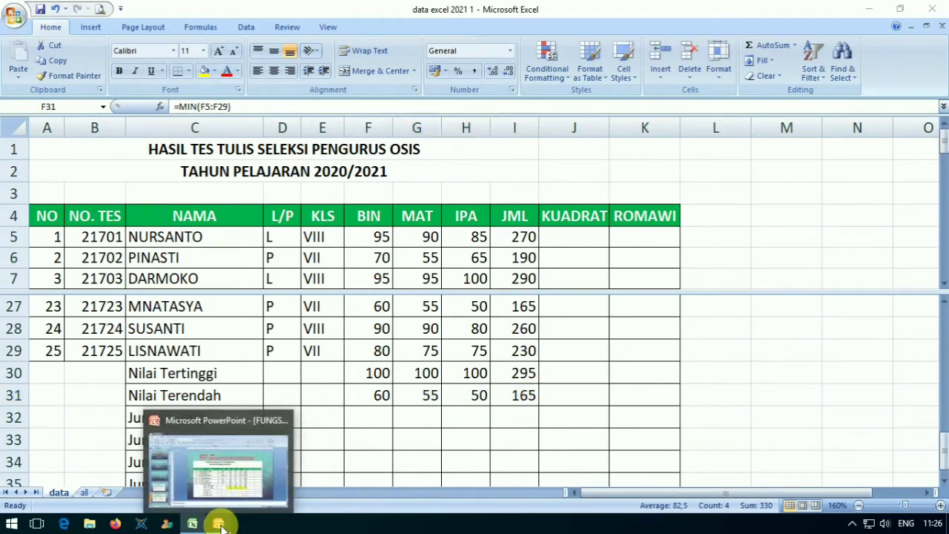
scroll(425, 437, down, 1)
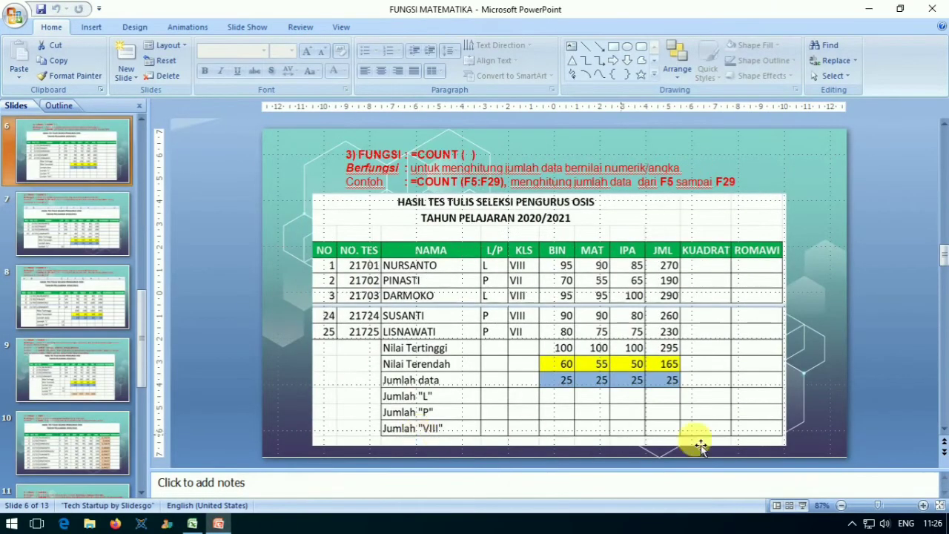
click(800, 506)
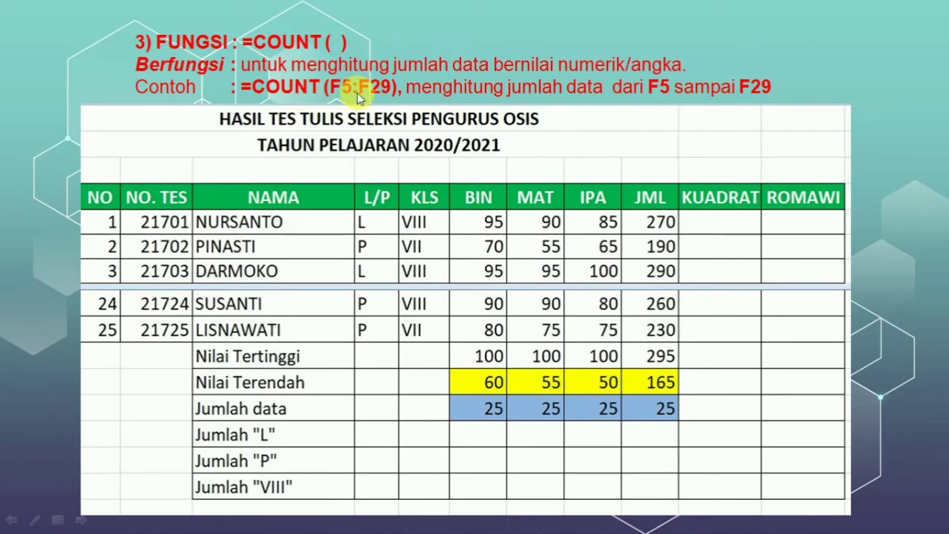
key(Escape)
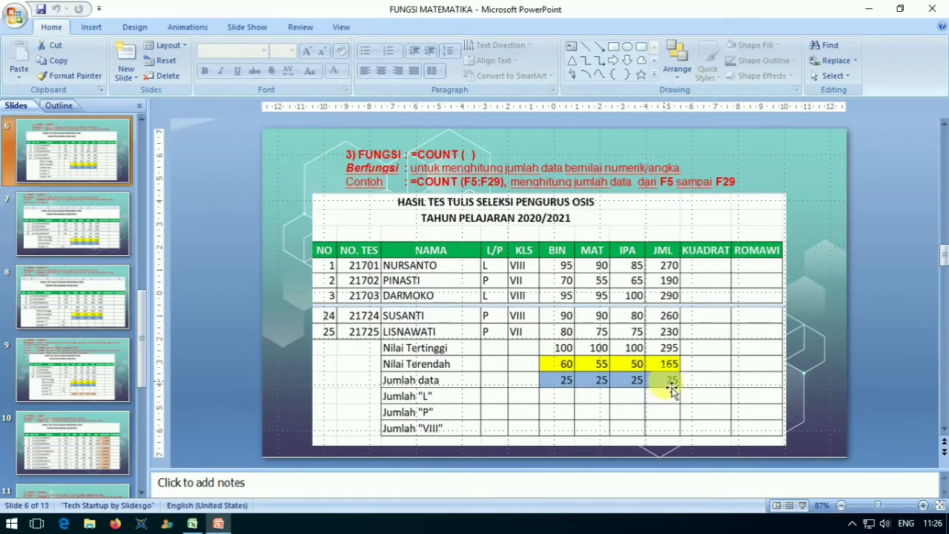
Step: Back in the Excel workbook, enter =COUNT(F5:F29) in F32 and fill it across the Jumlah data row through I32
click(192, 524)
click(365, 418)
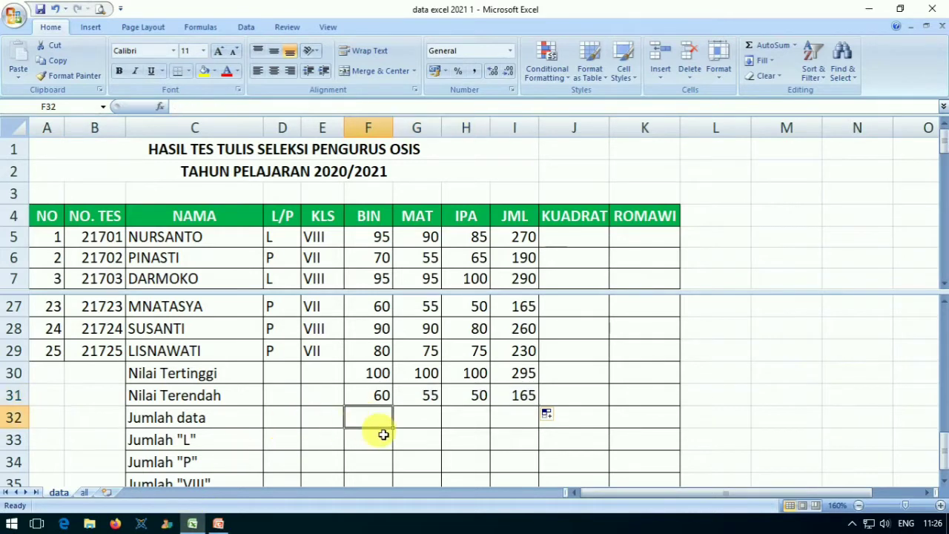
text(=)
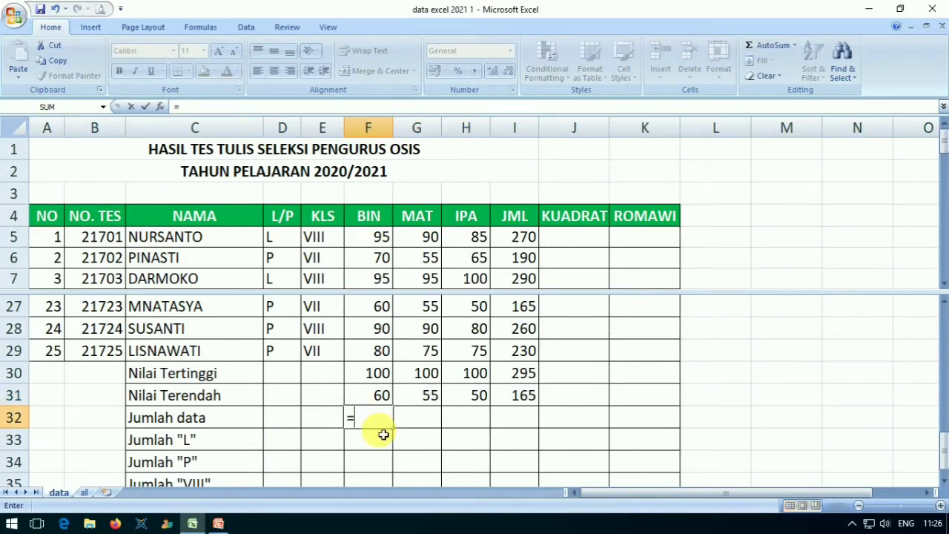
text(count)
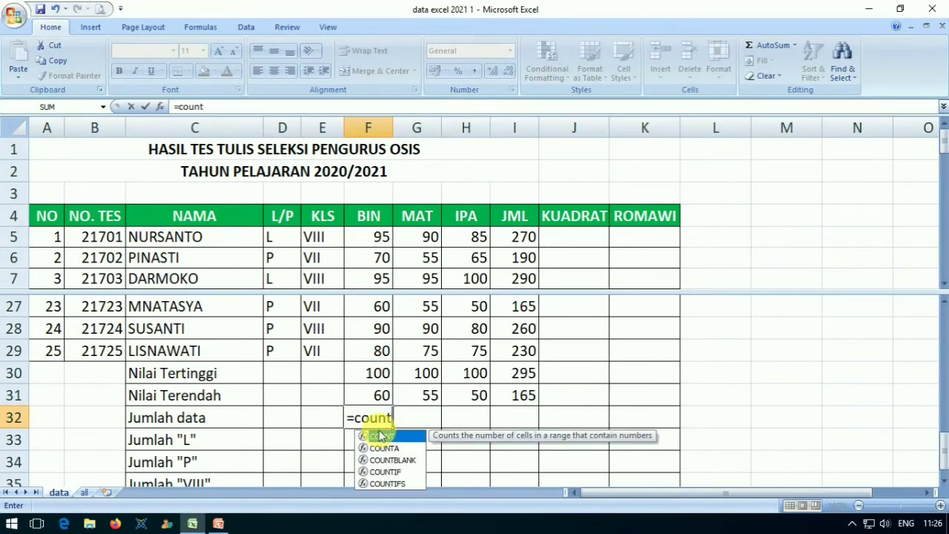
text(()
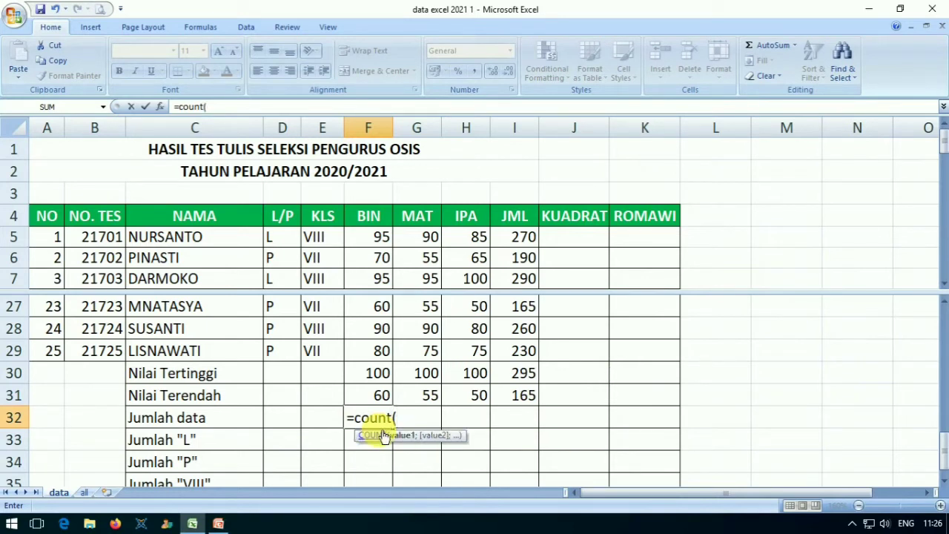
click(377, 237)
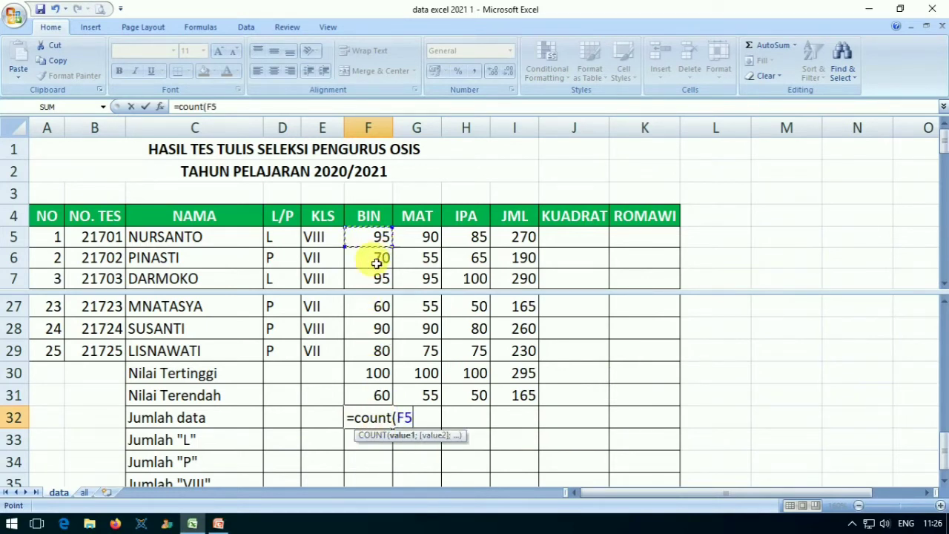
shift+click(371, 354)
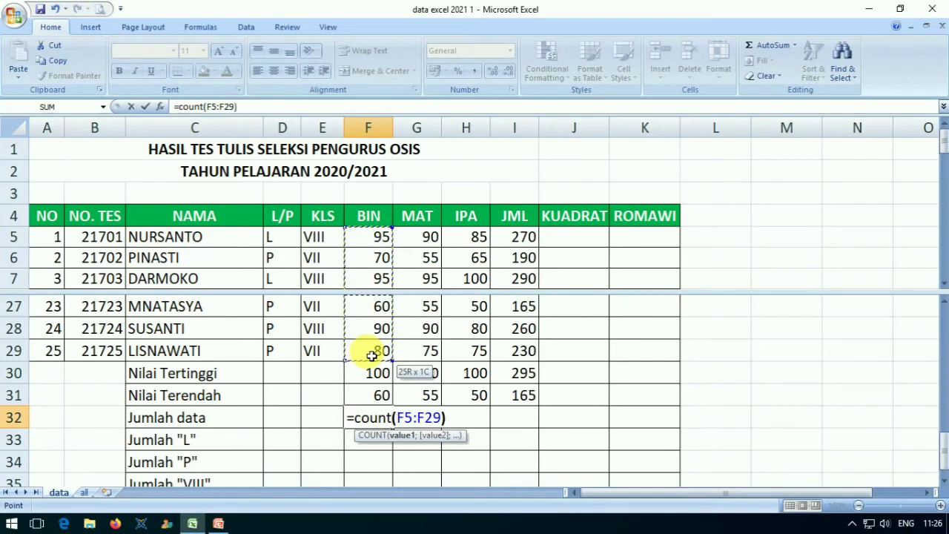
key(Return)
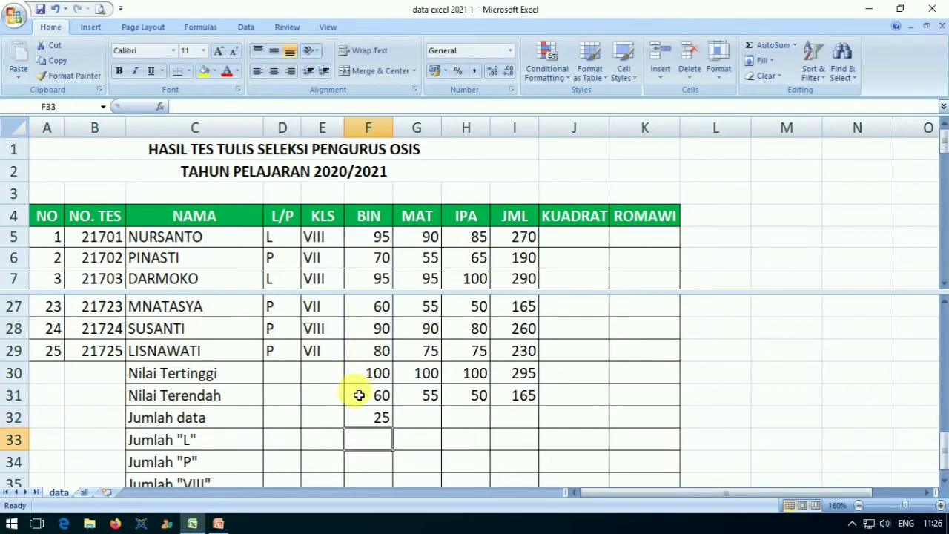
click(378, 418)
drag(392, 428, 528, 426)
Step: Enter =COUNT(D5:D29) in D32 for the L/P column and fill it across to E32
click(279, 421)
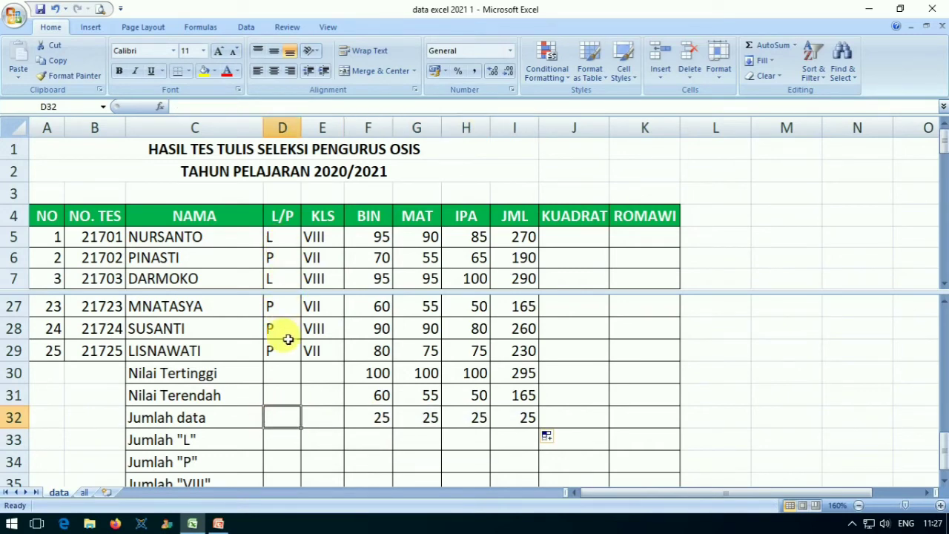
text(=count)
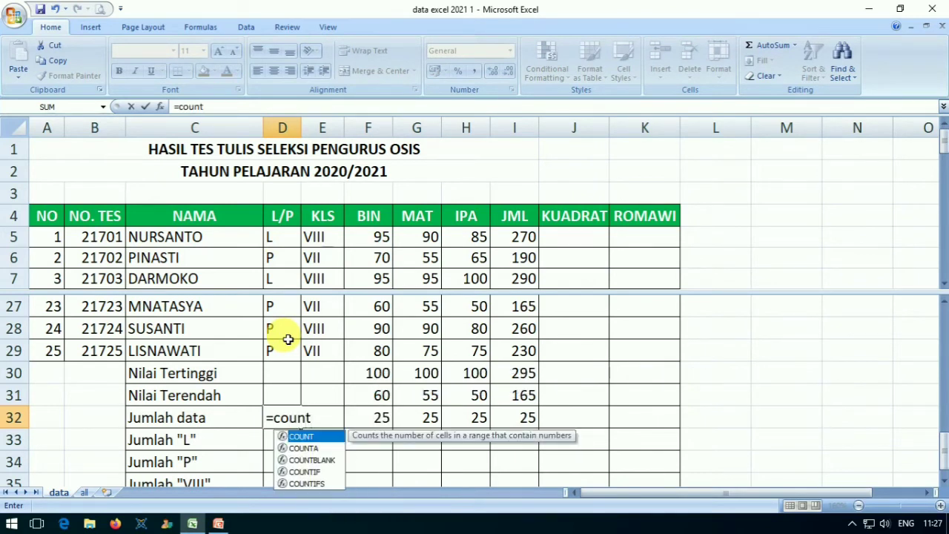
text(()
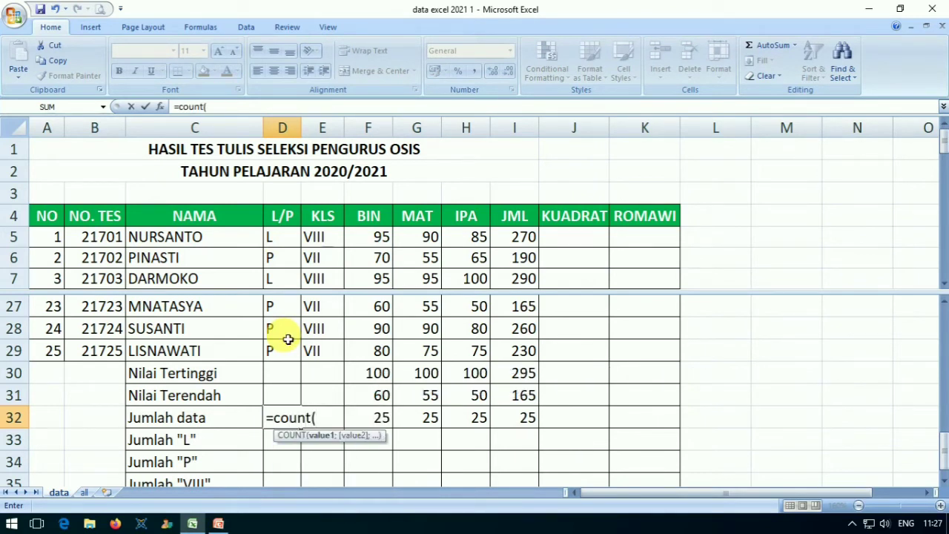
click(283, 241)
drag(275, 347, 282, 352)
text())
key(Return)
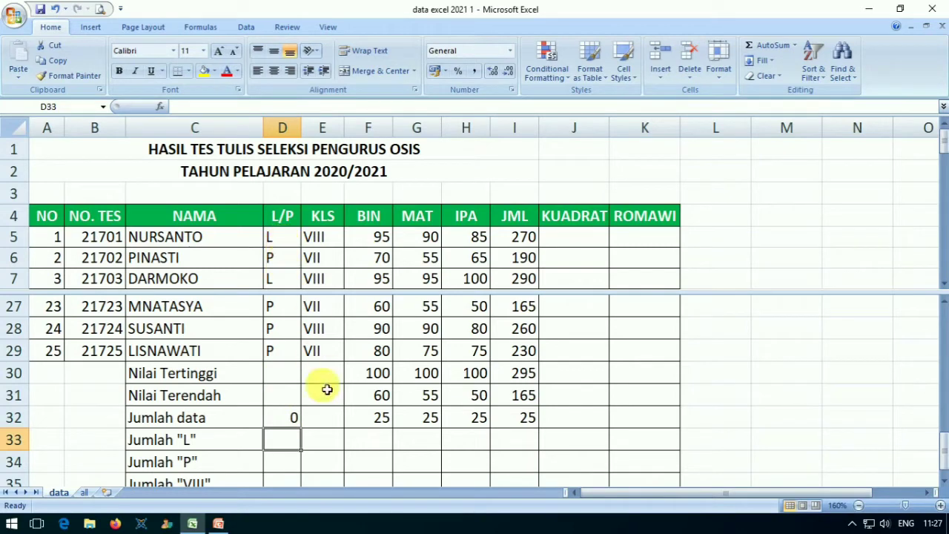
drag(300, 425, 333, 419)
click(333, 417)
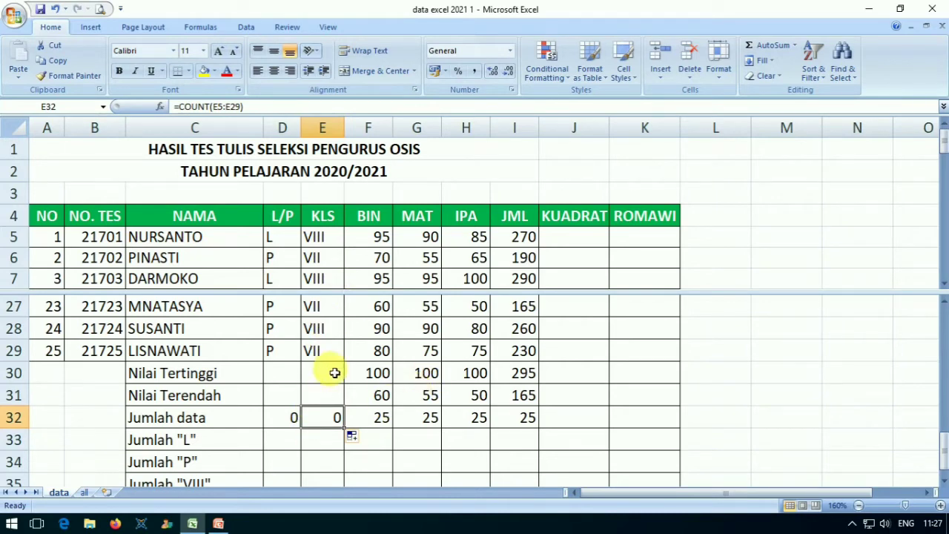
Step: Switch to the PowerPoint presentation and view the COUNTIF slide for the "L" criterion as a slide show
key(alt+Tab)
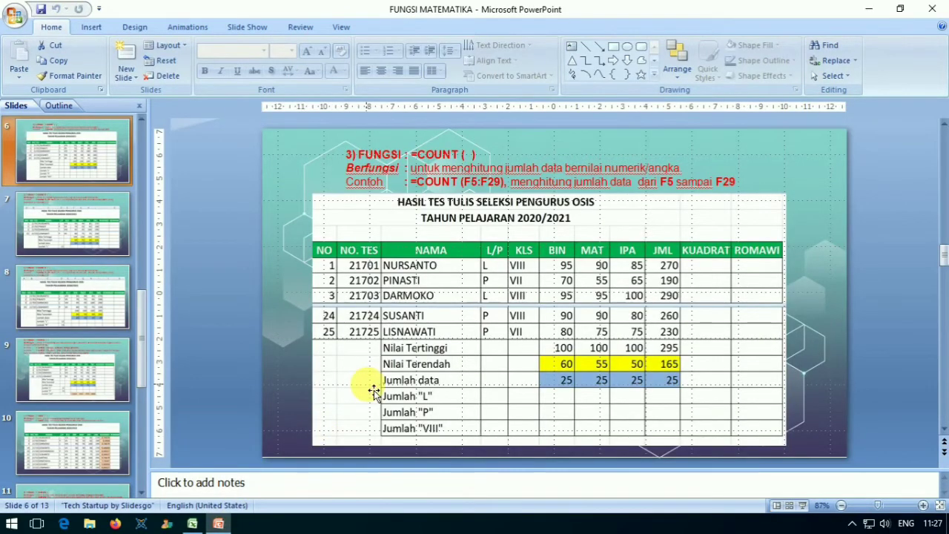
key(Page_Down)
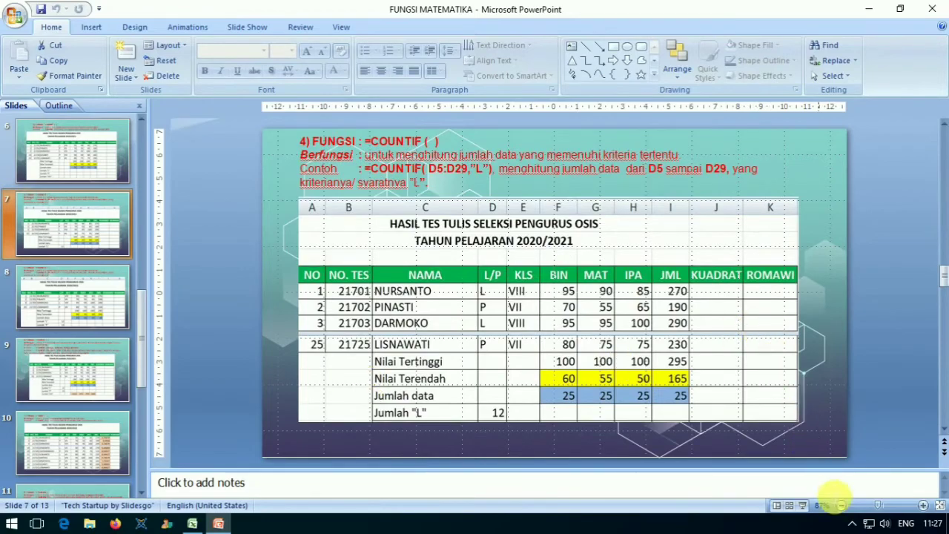
click(803, 506)
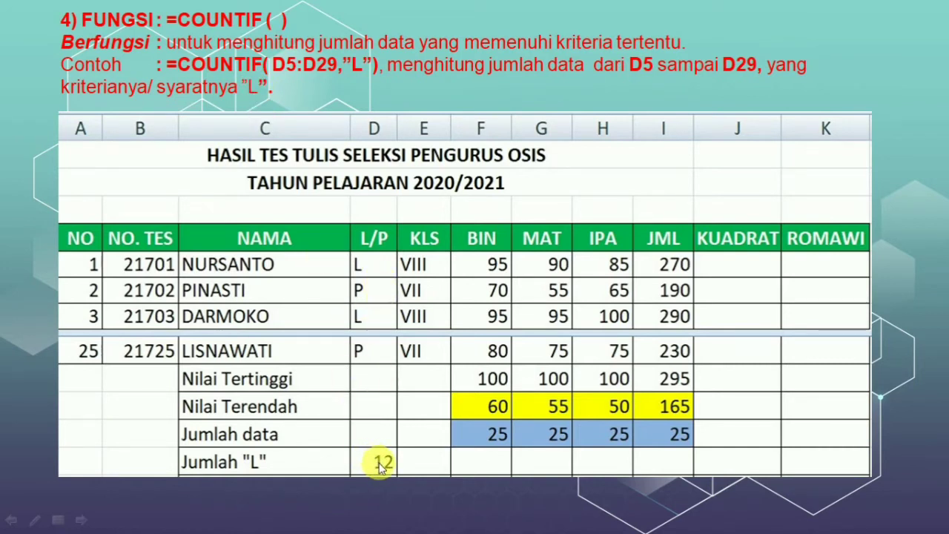
key(Escape)
Step: Back in the Excel workbook, enter =COUNTIF(D5:D29;"L") in D33 of the Jumlah "L" row
click(193, 524)
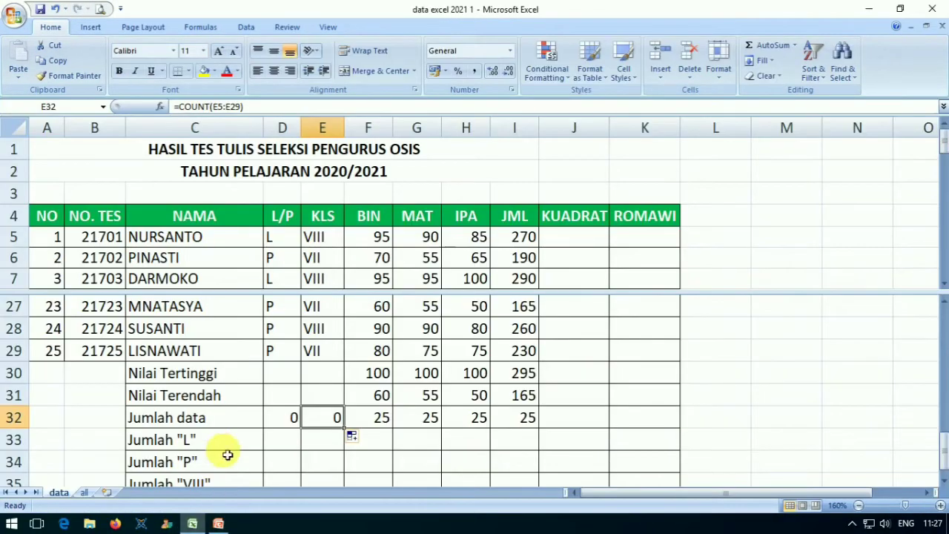
click(287, 449)
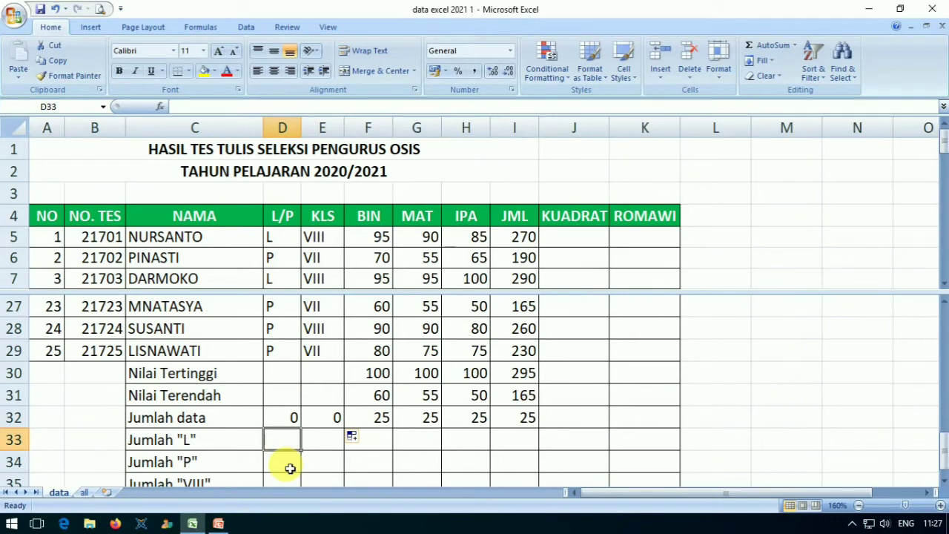
text(=)
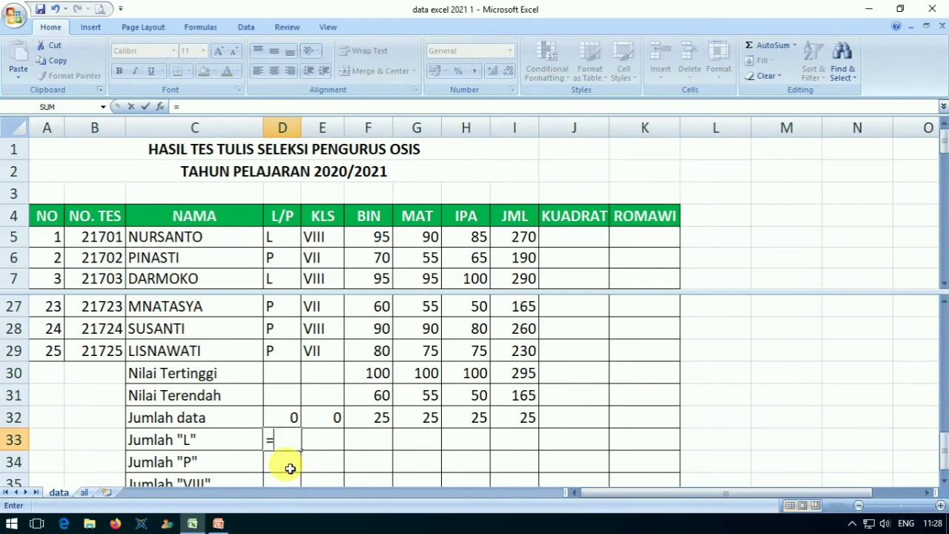
text(cou)
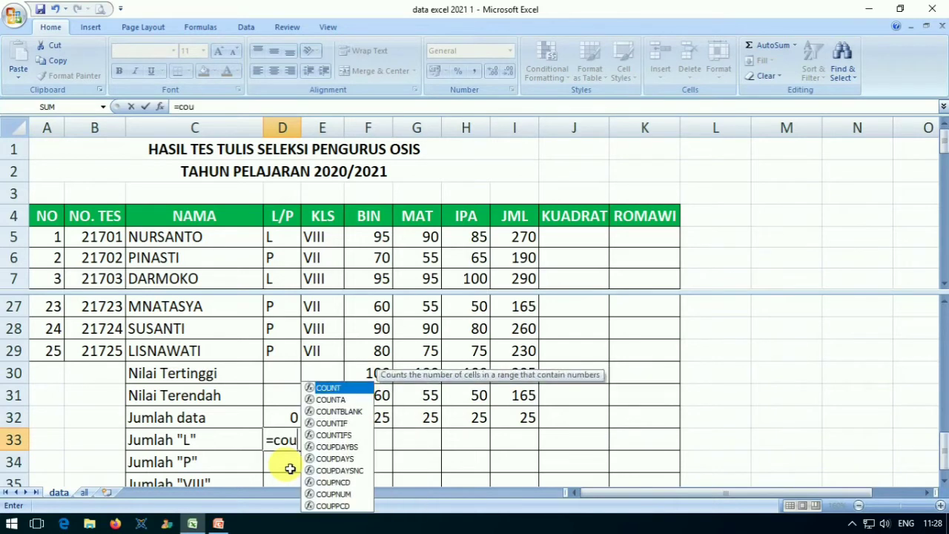
text(ntif)
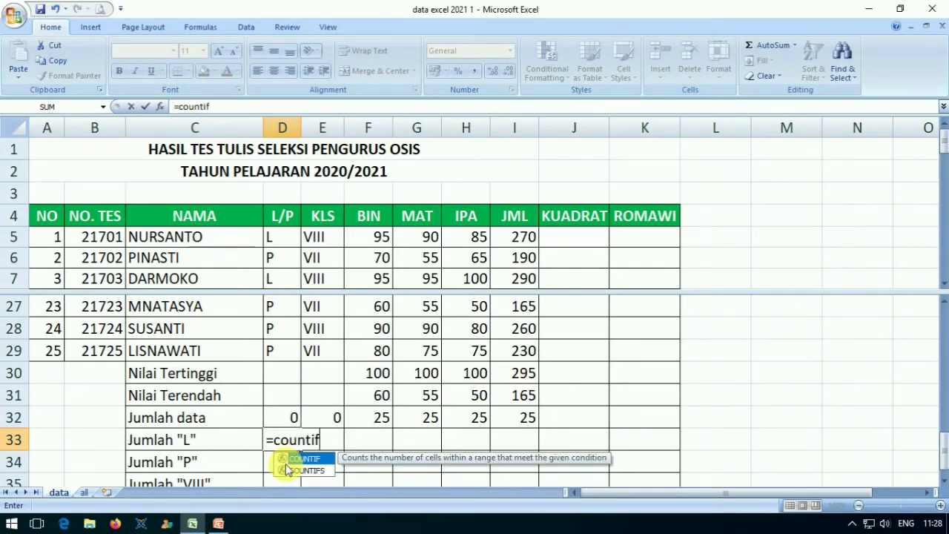
text(()
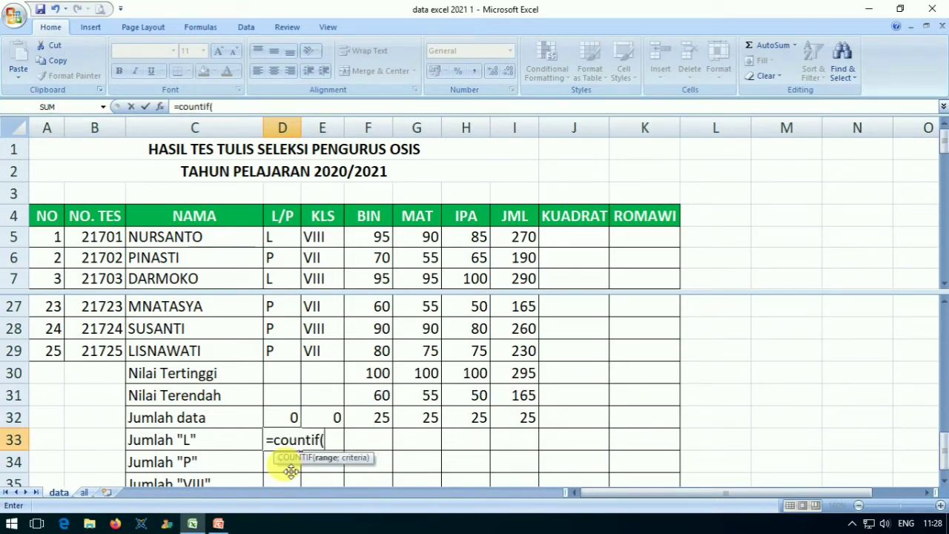
click(283, 246)
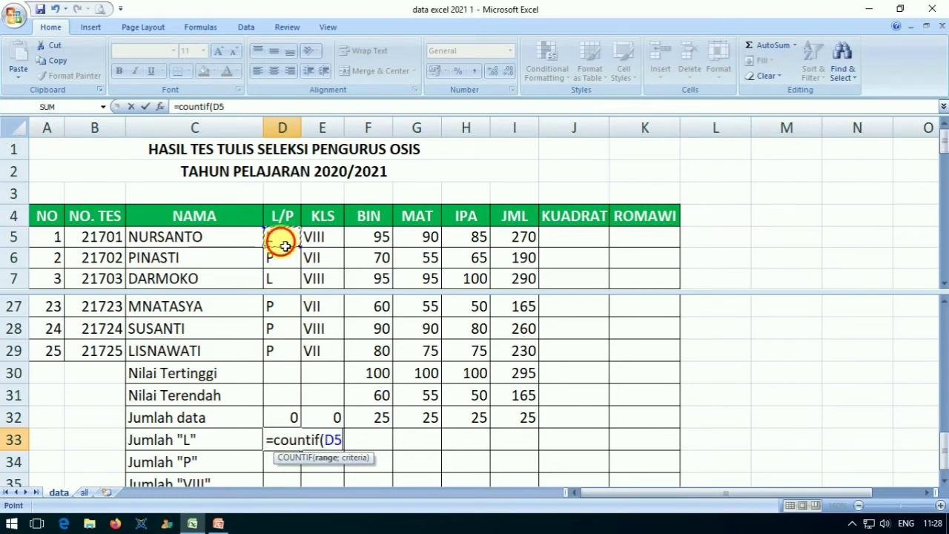
drag(284, 246, 283, 361)
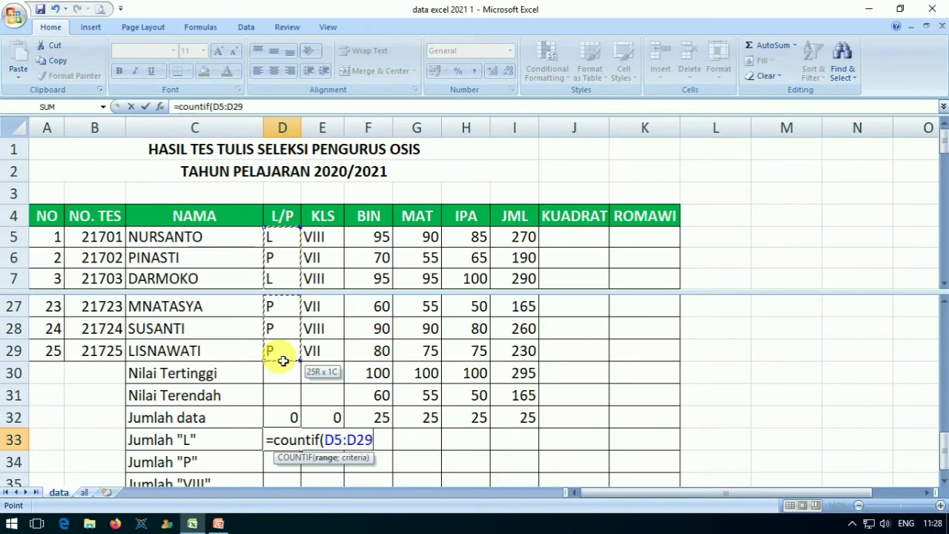
text(;)
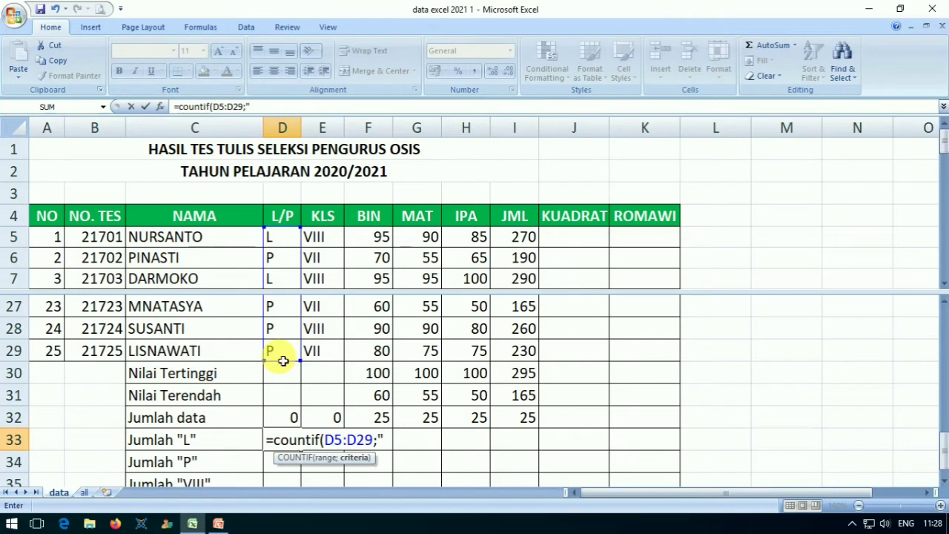
text("L"))
key(Return)
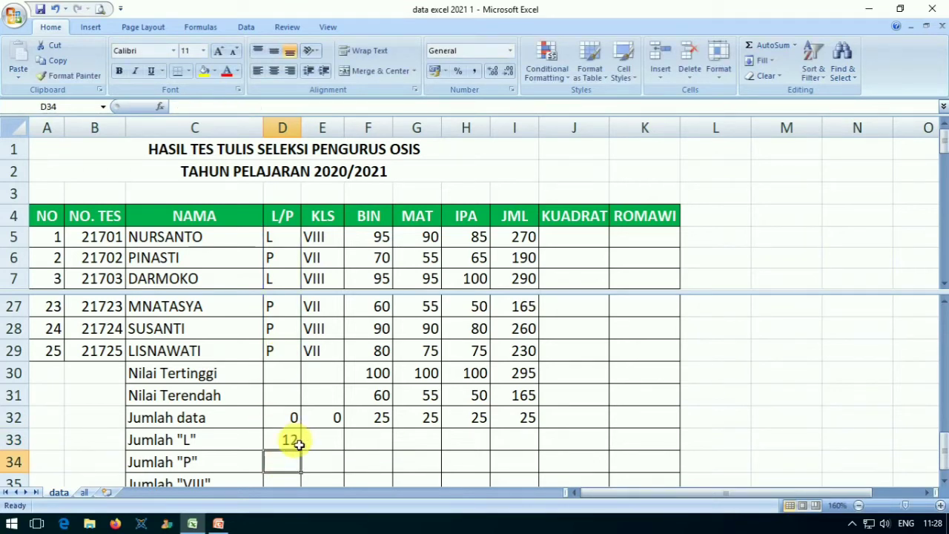
Step: Switch to the PowerPoint presentation and view the COUNTIF slide for the "P" criterion as a slide show
click(218, 522)
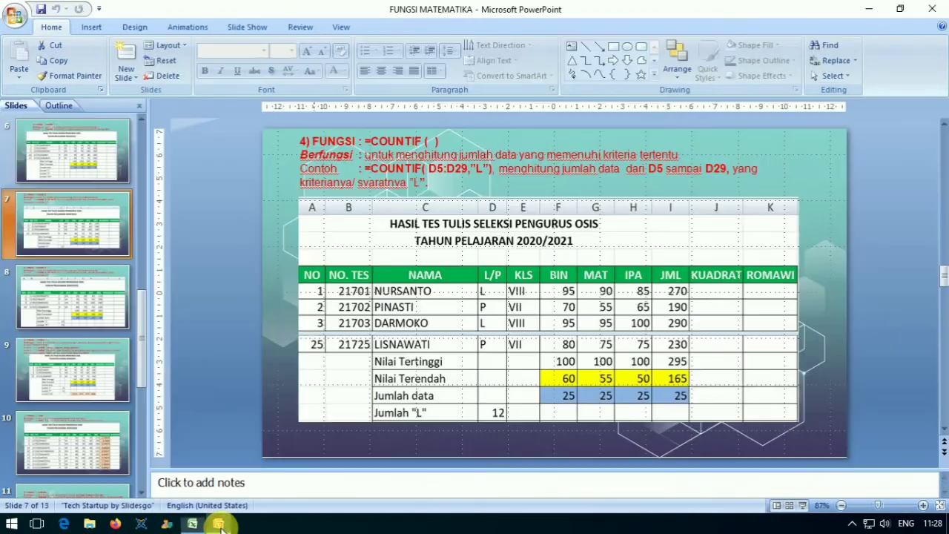
click(803, 505)
key(Right)
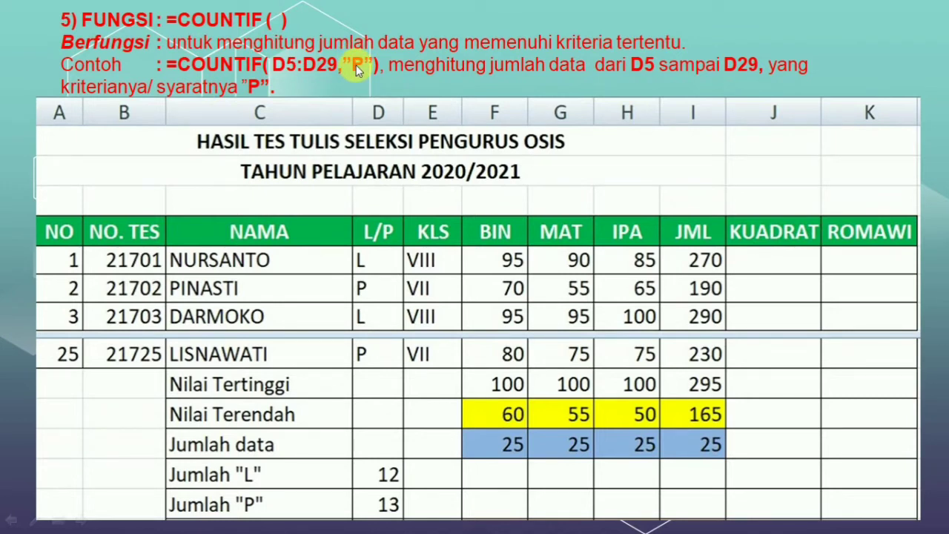
key(Escape)
Step: Back in the Excel workbook, enter =COUNTIF(D5:D29;"P") in D34 of the Jumlah "P" row
click(192, 523)
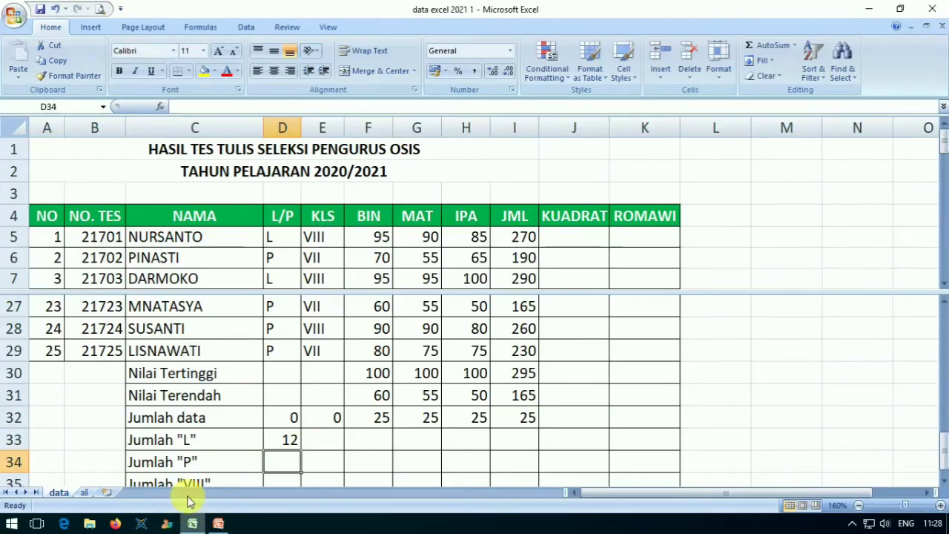
text(=)
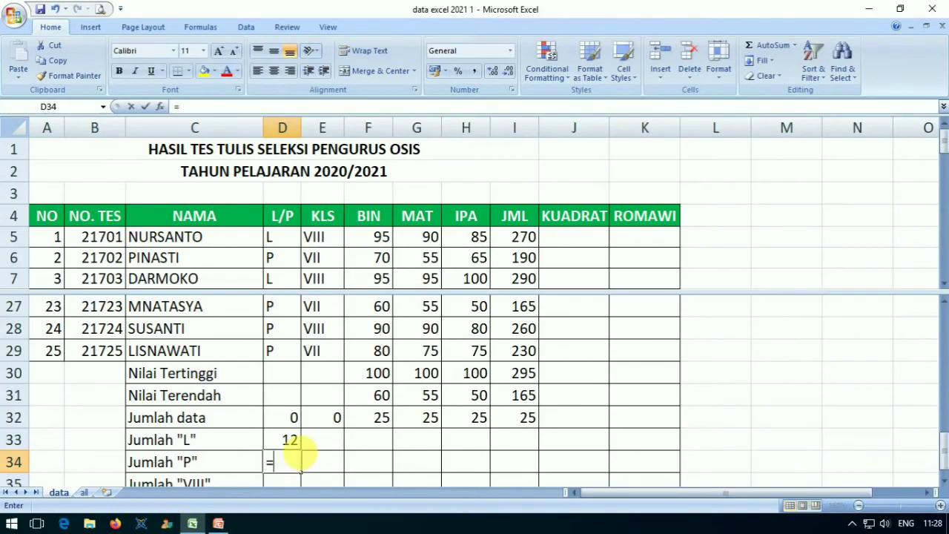
text(co)
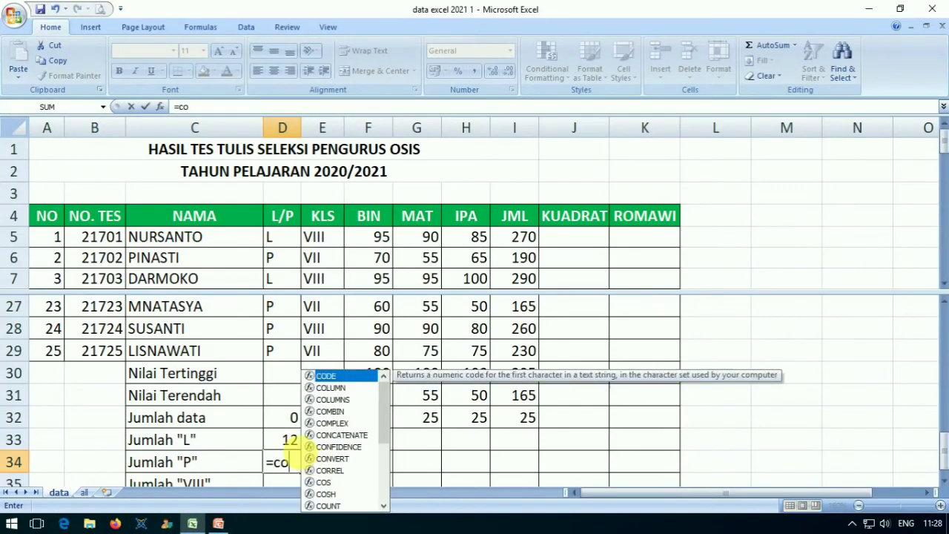
text(unti)
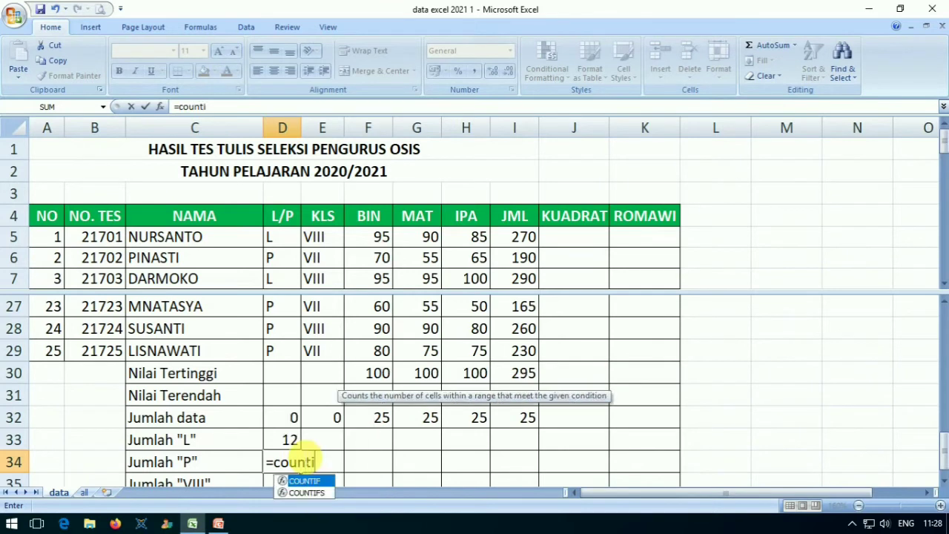
text(f()
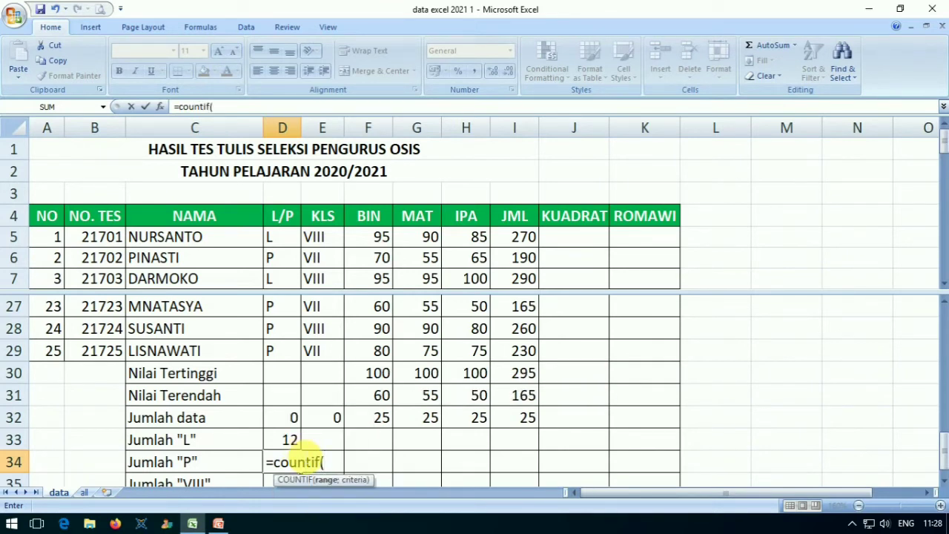
click(272, 237)
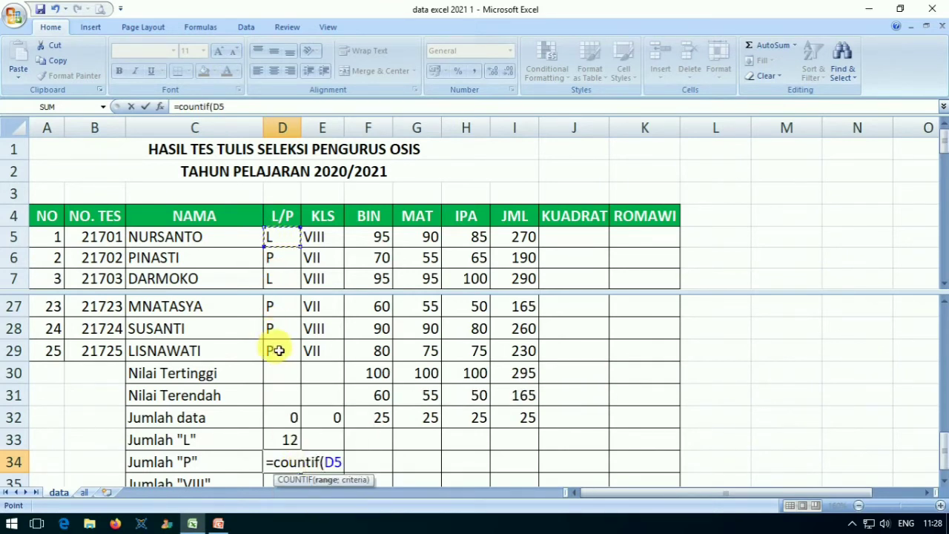
drag(277, 351, 287, 360)
text(;)
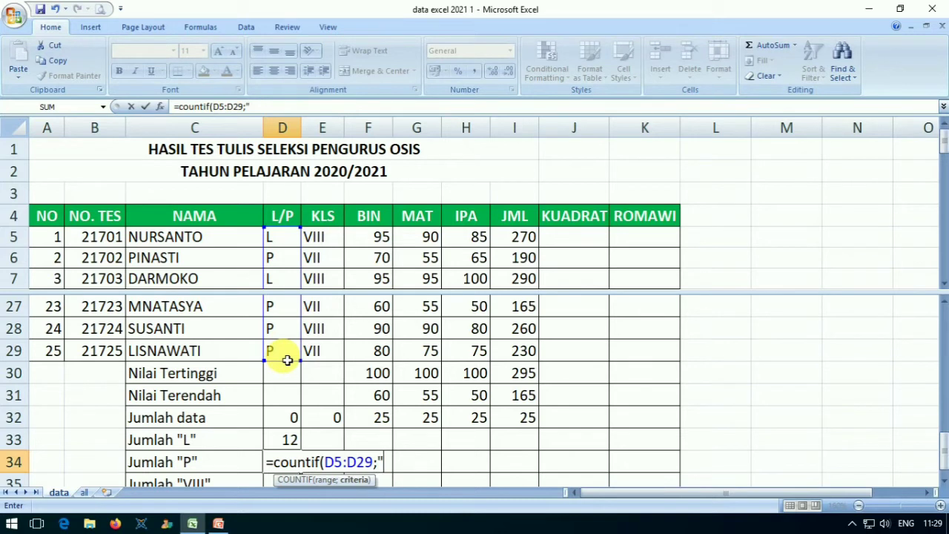
text("P"))
key(Return)
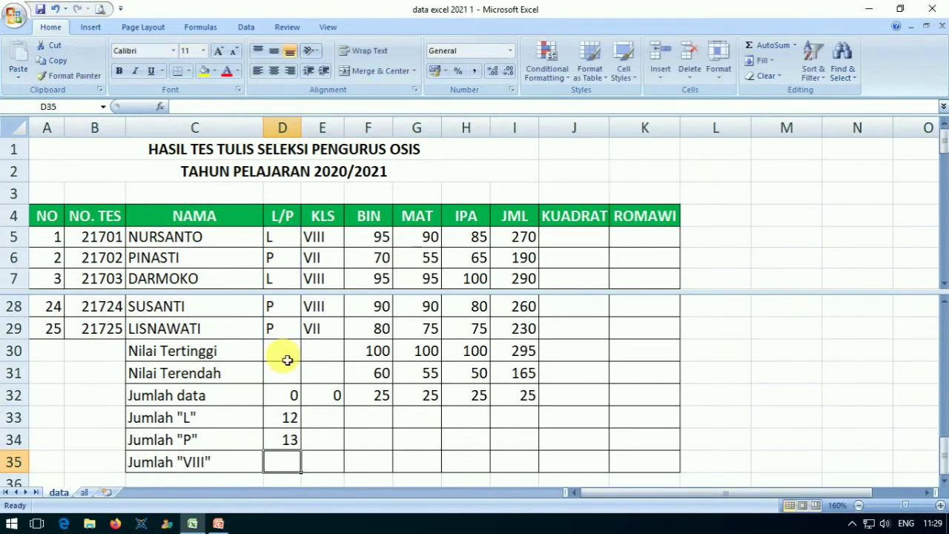
Step: Review the COUNTIF formulas in D34 and D33 of the Jumlah "P" and Jumlah "L" rows
click(290, 439)
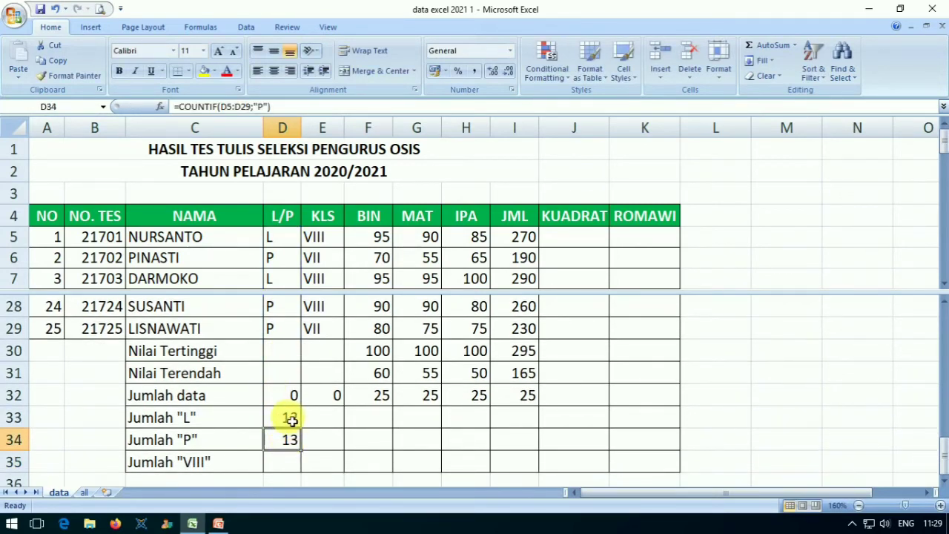
click(291, 419)
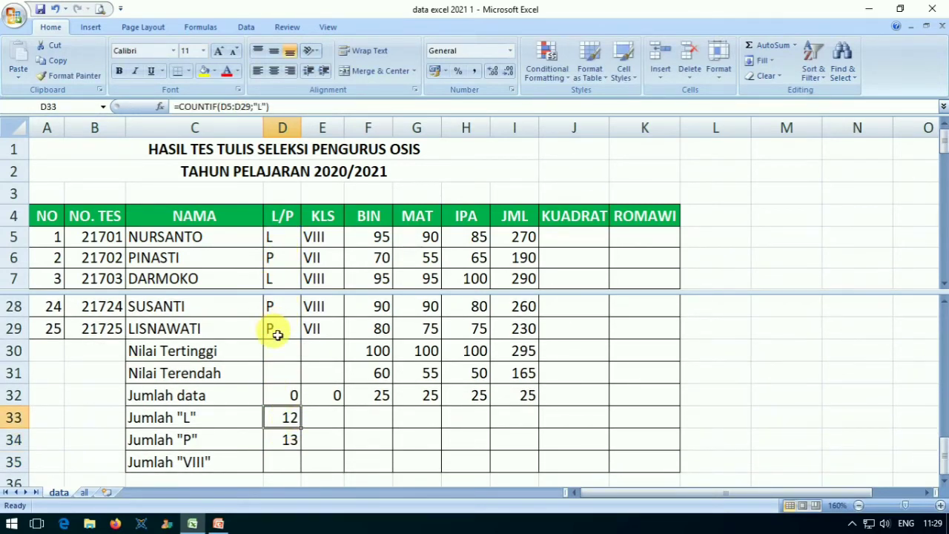
click(291, 439)
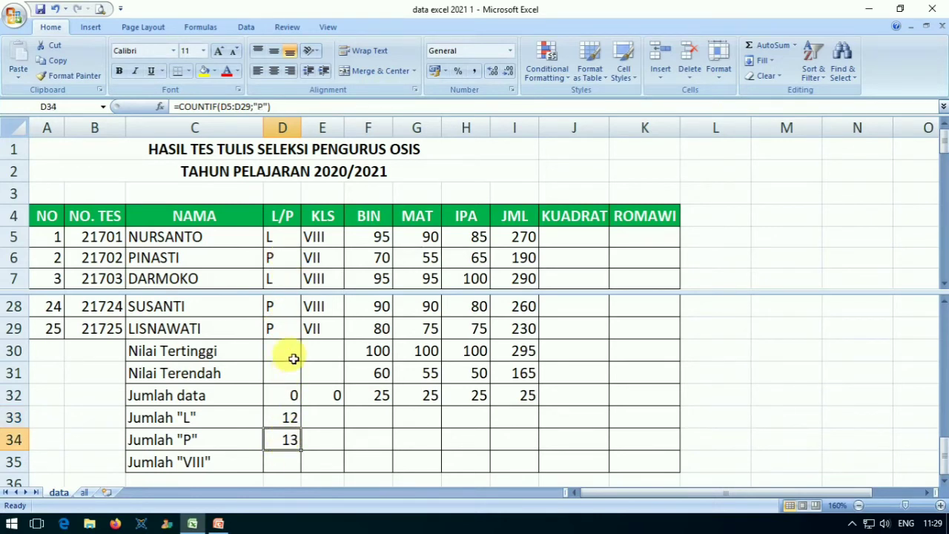
Step: Change the L/P value in D29 to L to test the COUNTIF formulas, and undo the change
click(291, 334)
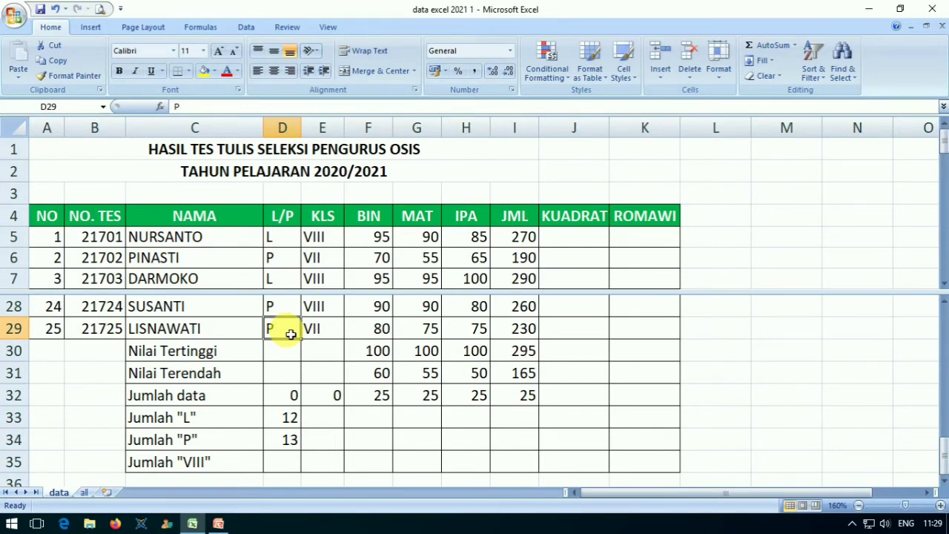
text(l)
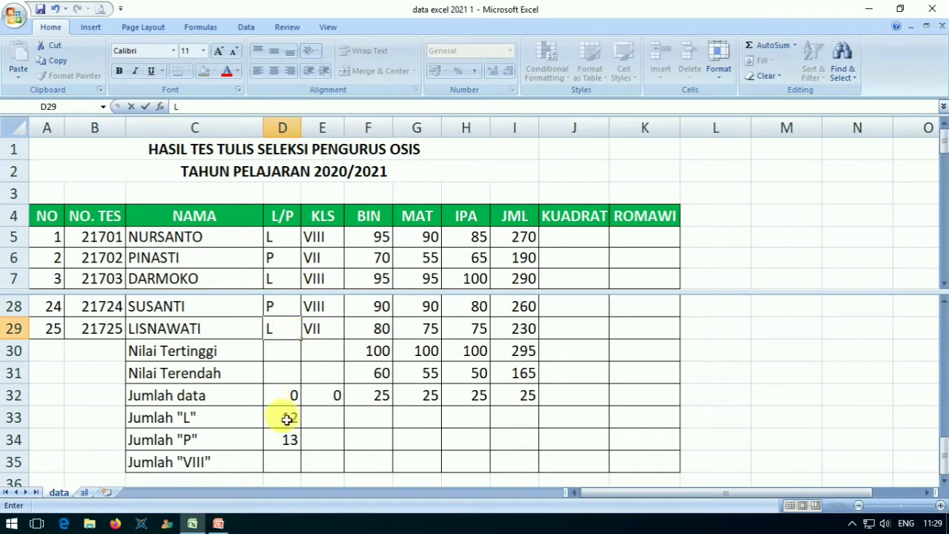
key(Return)
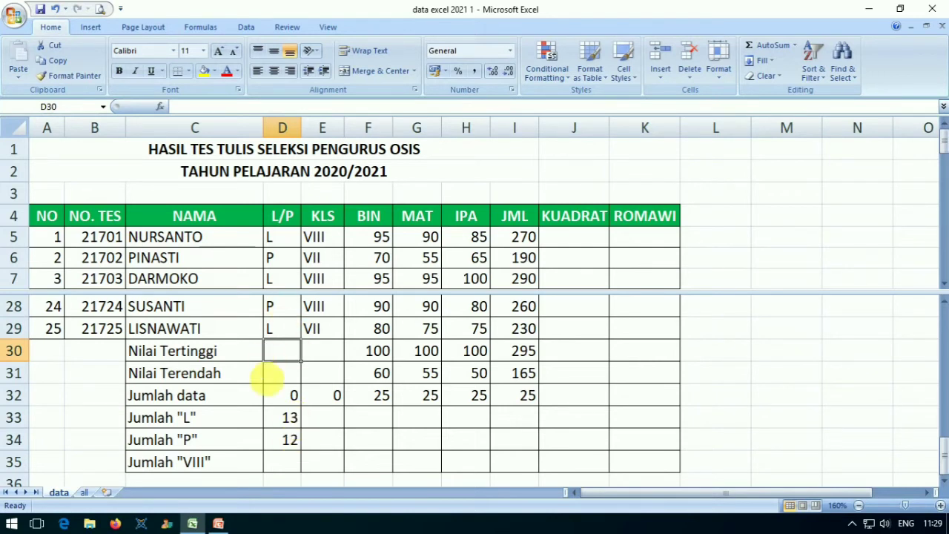
click(55, 9)
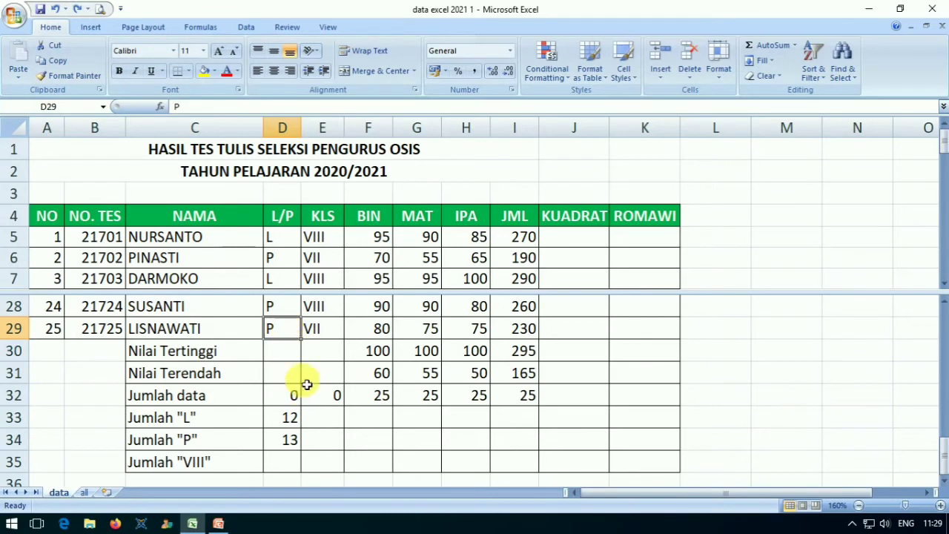
Step: Switch to the PowerPoint presentation and view the SUMIF slide as a slide show
click(218, 524)
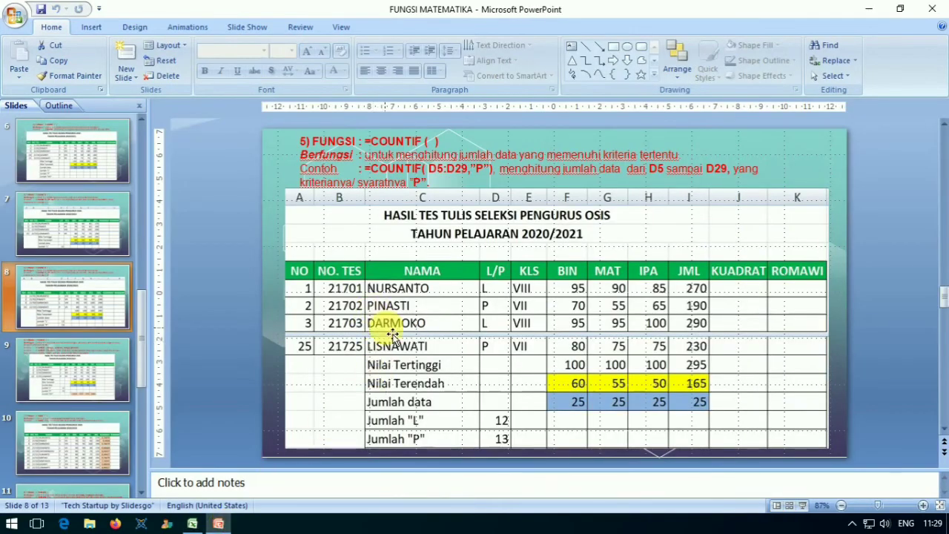
click(802, 505)
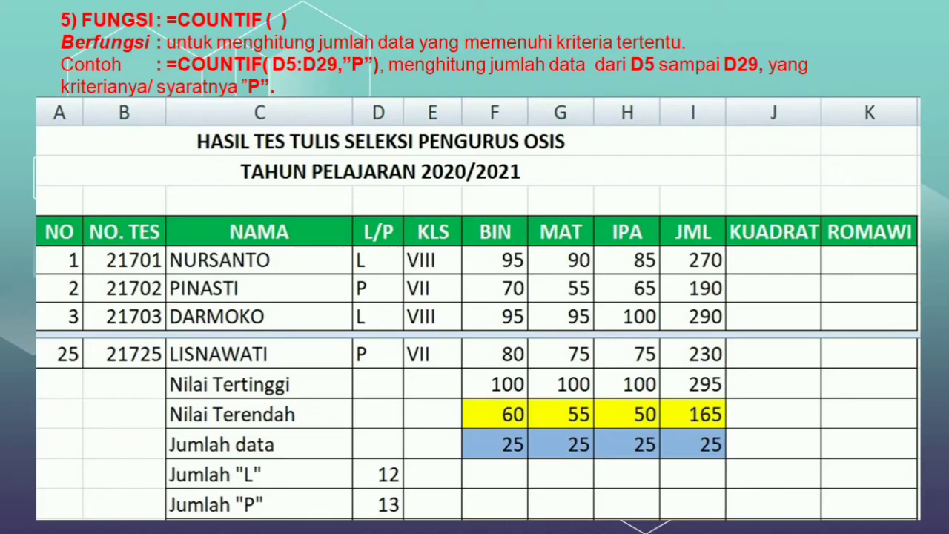
key(Right)
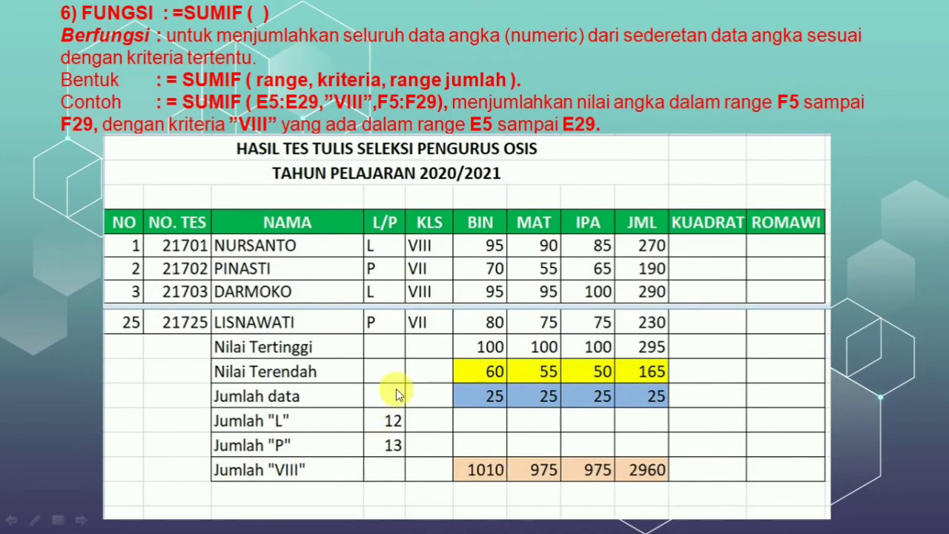
key(Escape)
Step: Back in the Excel workbook, enter =SUMIF(E5:E29;"VIII") in F35 of the Jumlah "VIII" row
click(194, 523)
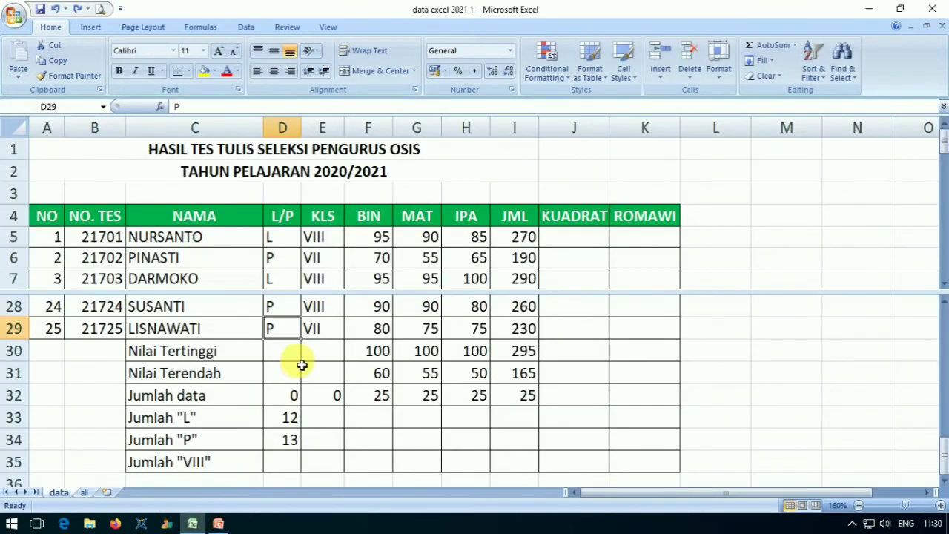
click(377, 462)
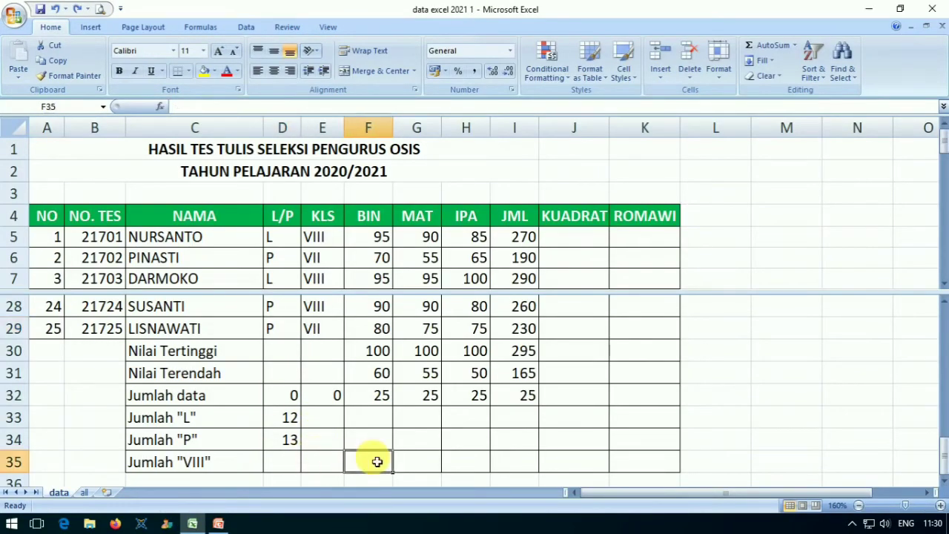
text(=)
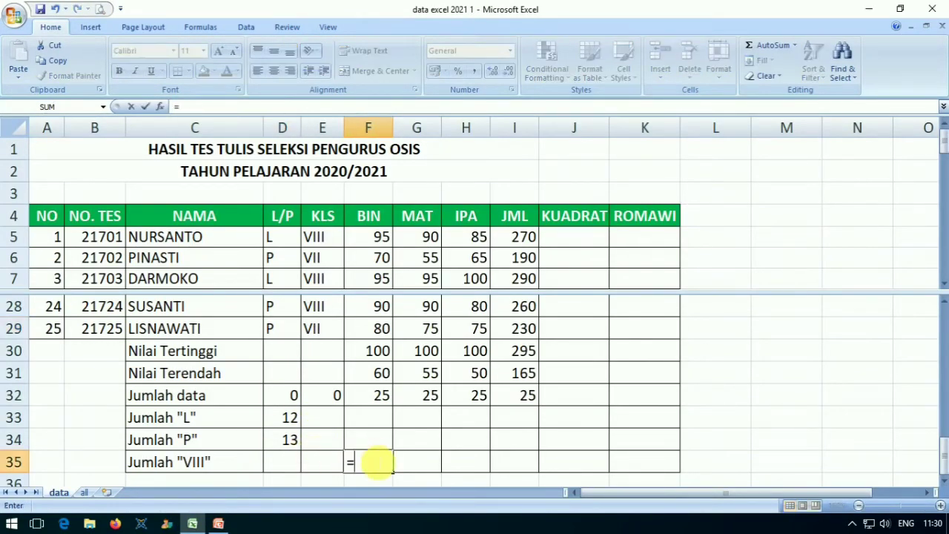
text(SUMIF)
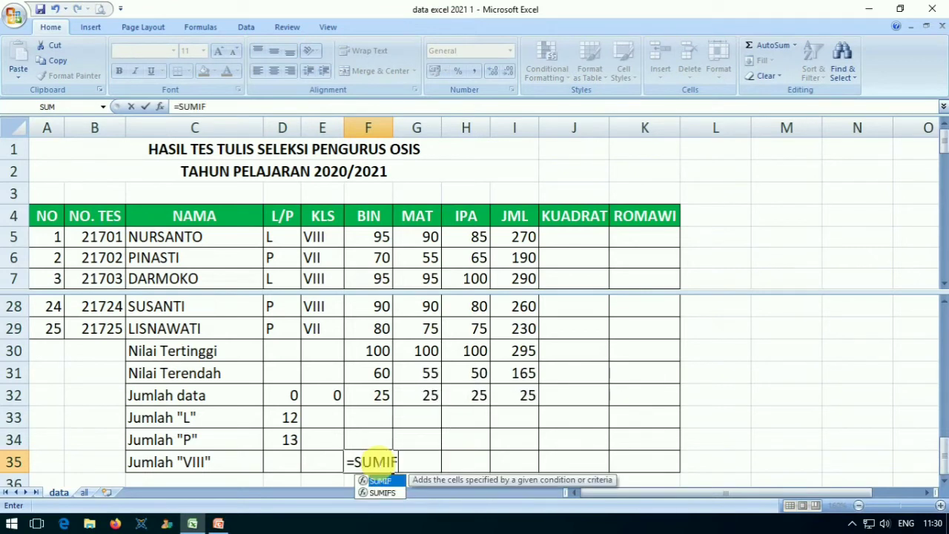
text(()
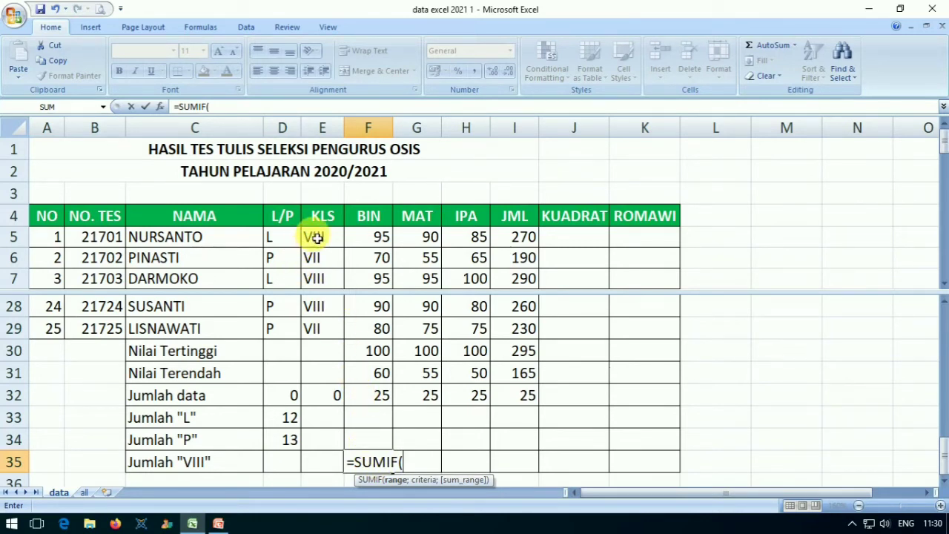
drag(316, 238, 324, 337)
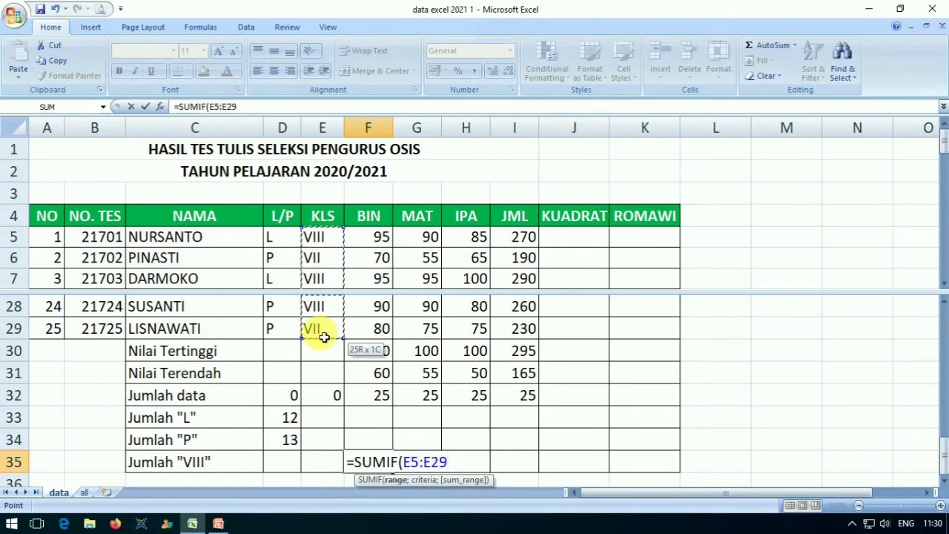
text(;)
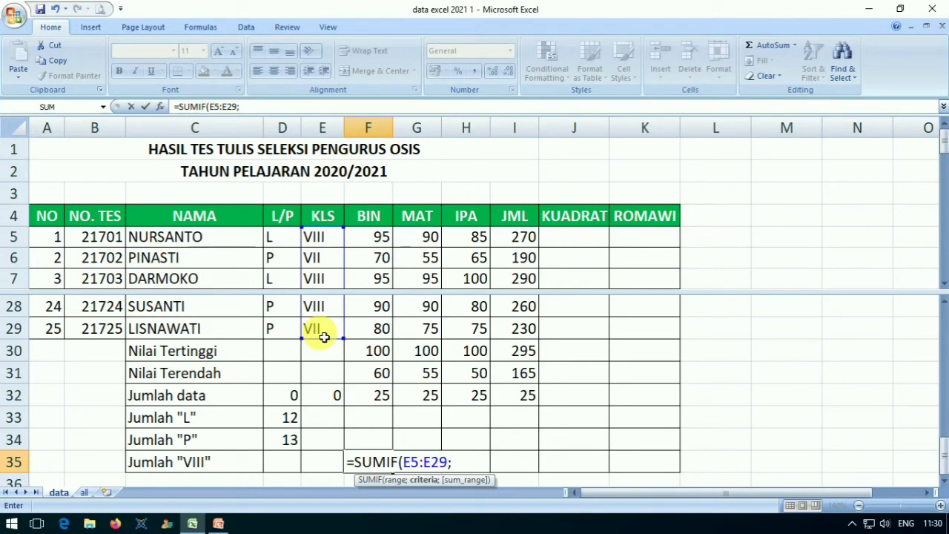
text(")
text(V)
text(III")
click(381, 247)
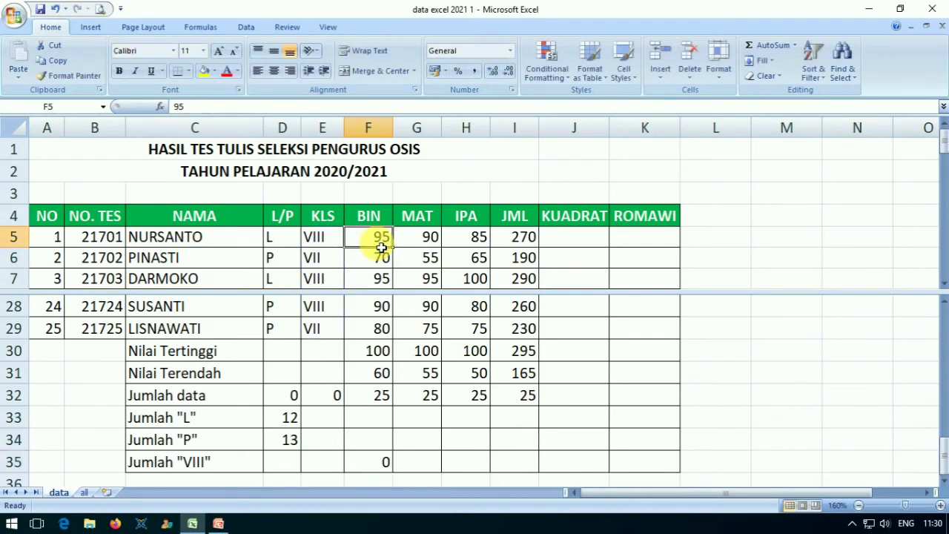
drag(381, 248, 377, 336)
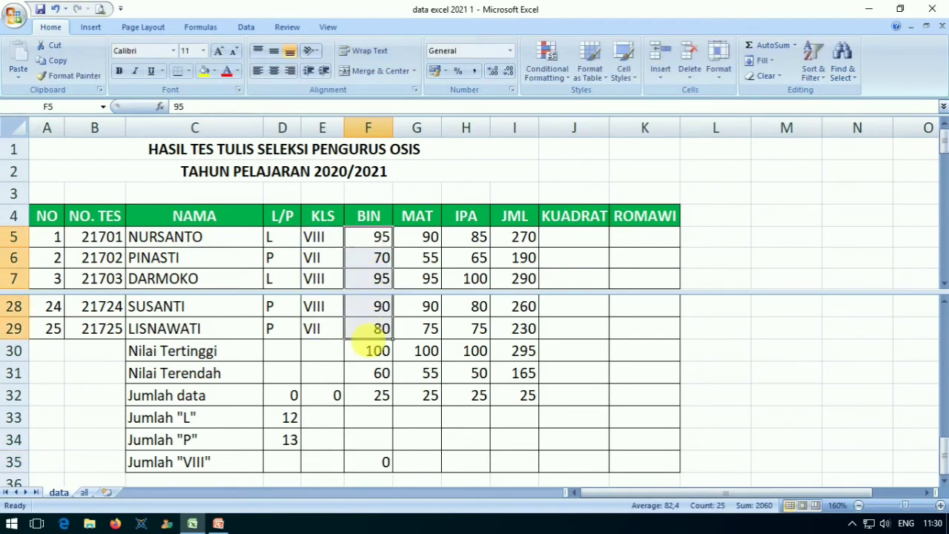
Step: Add F5:F29 as the sum range of the SUMIF formula in F35 and copy the formula across to I35
click(381, 462)
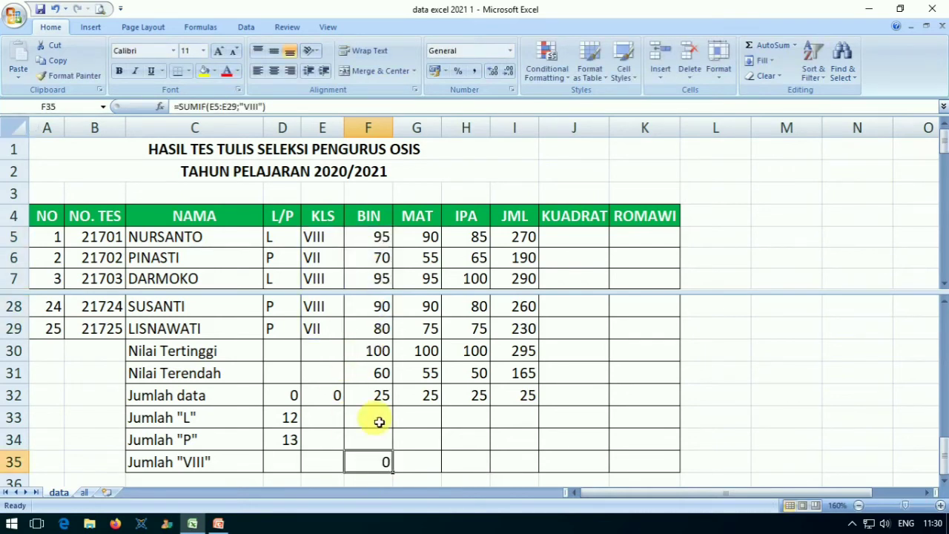
click(265, 106)
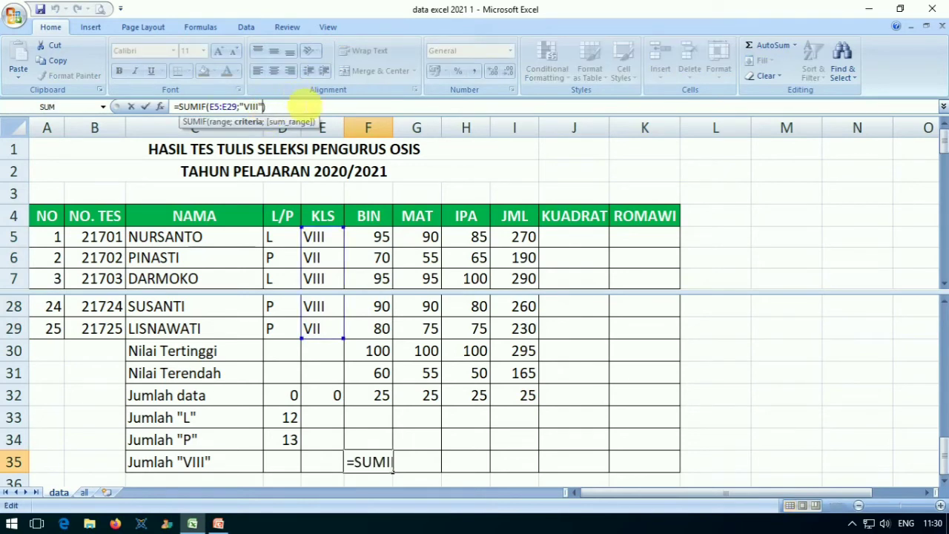
text(;)
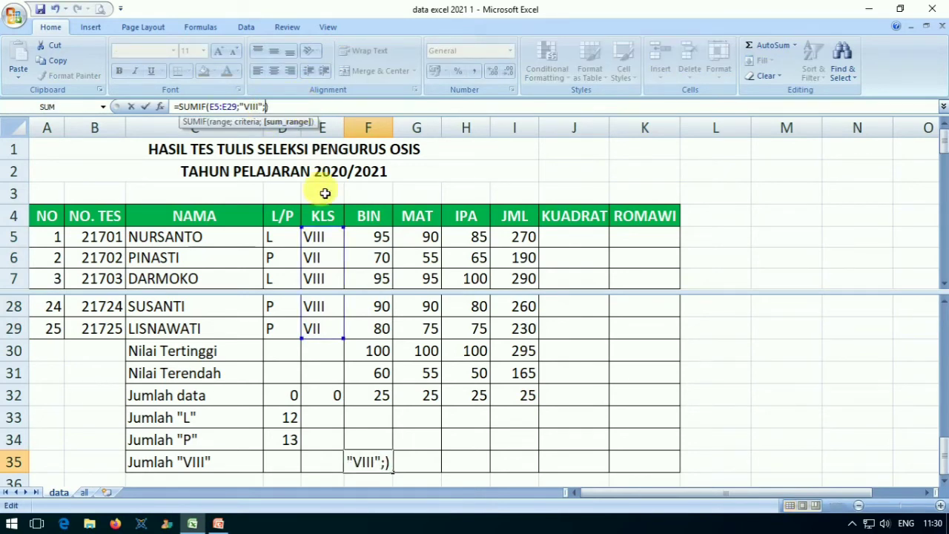
drag(370, 242, 419, 336)
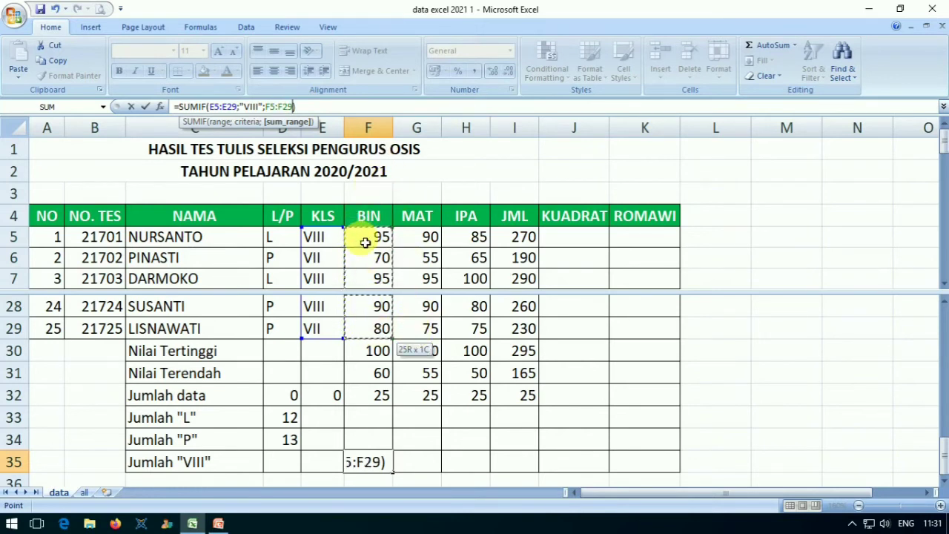
text())
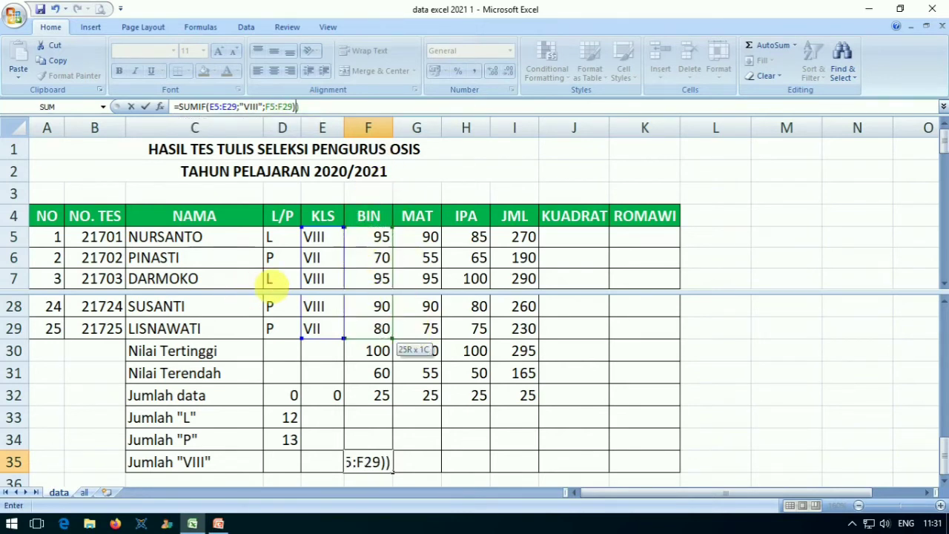
key(BackSpace)
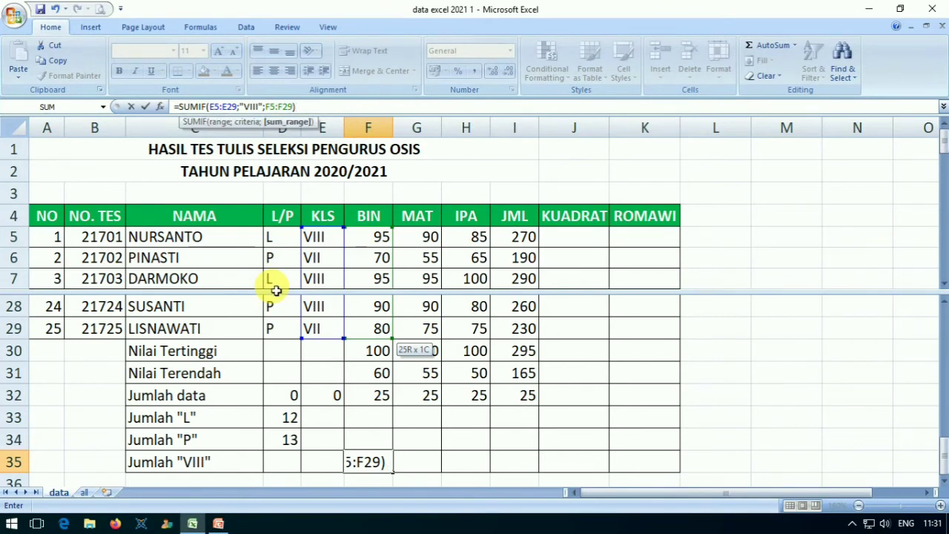
key(Return)
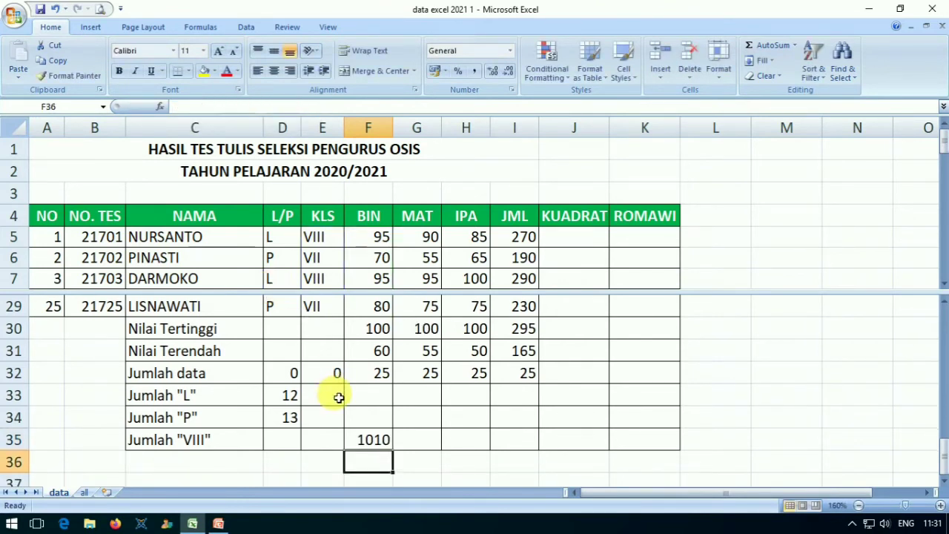
click(364, 436)
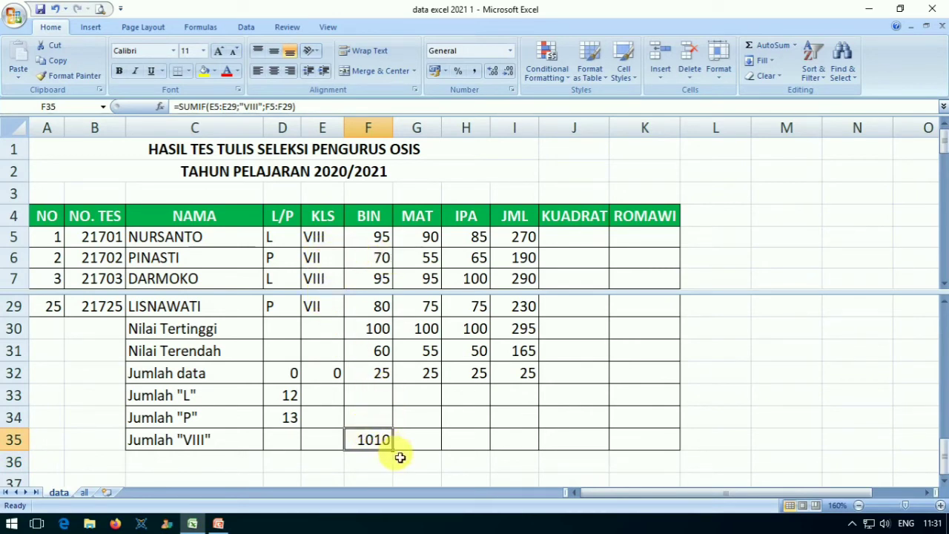
drag(399, 452, 535, 460)
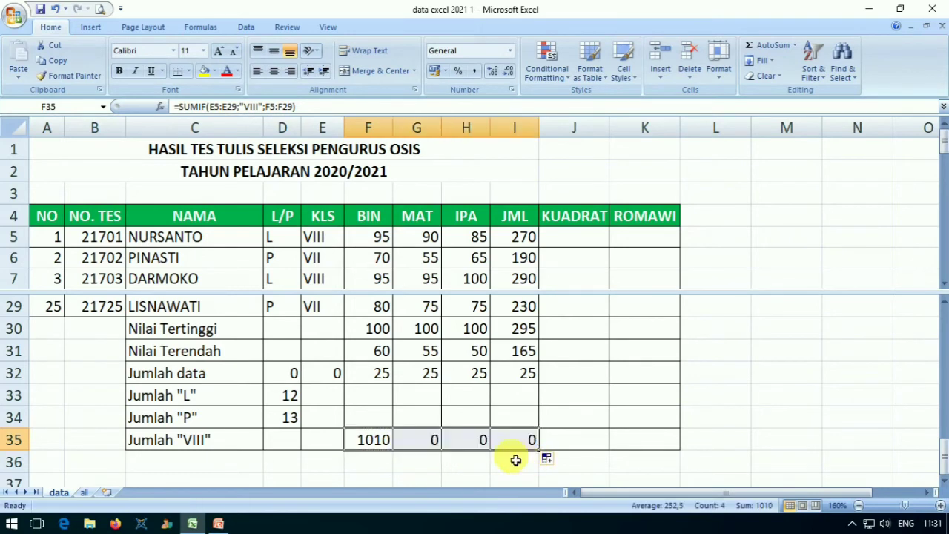
Step: Set the criteria range of the SUMIF formula in G35 to E5:E29
click(434, 442)
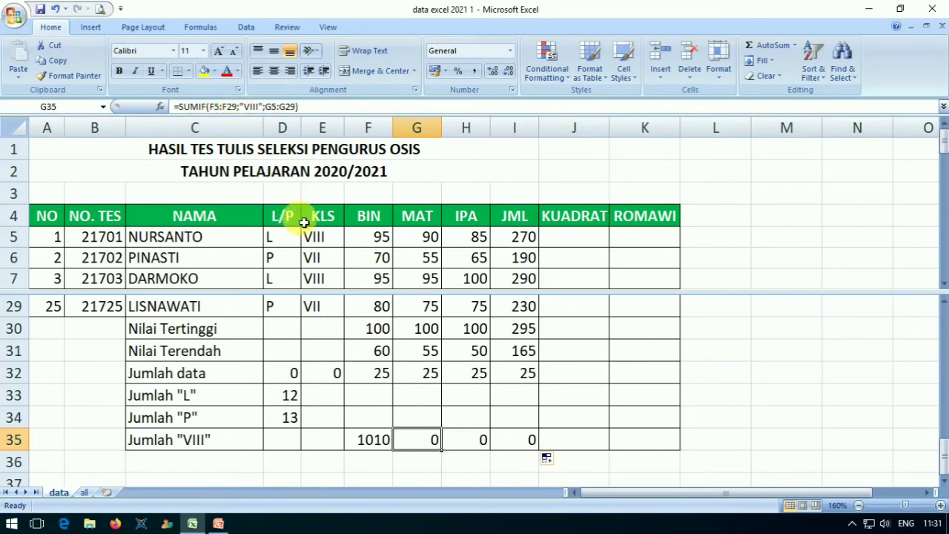
click(222, 107)
key(BackSpace)
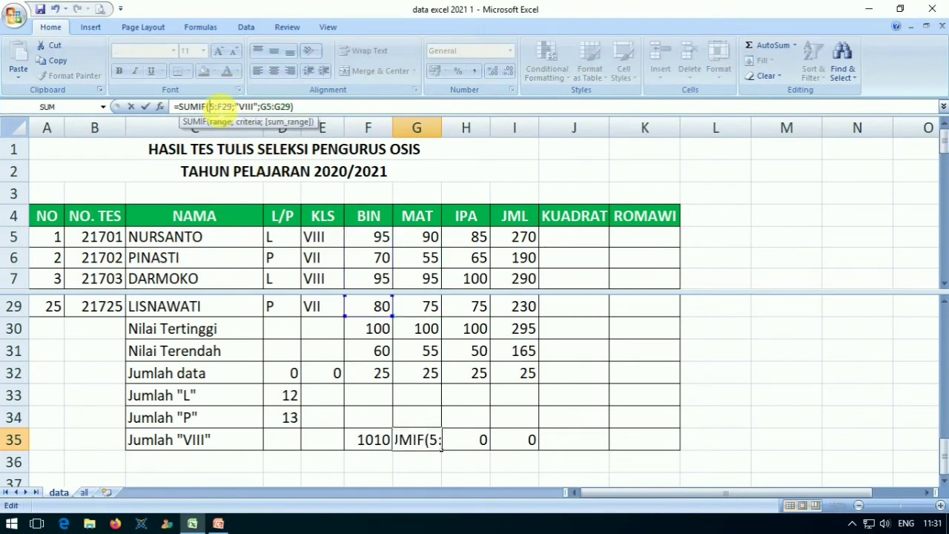
text(E)
click(221, 108)
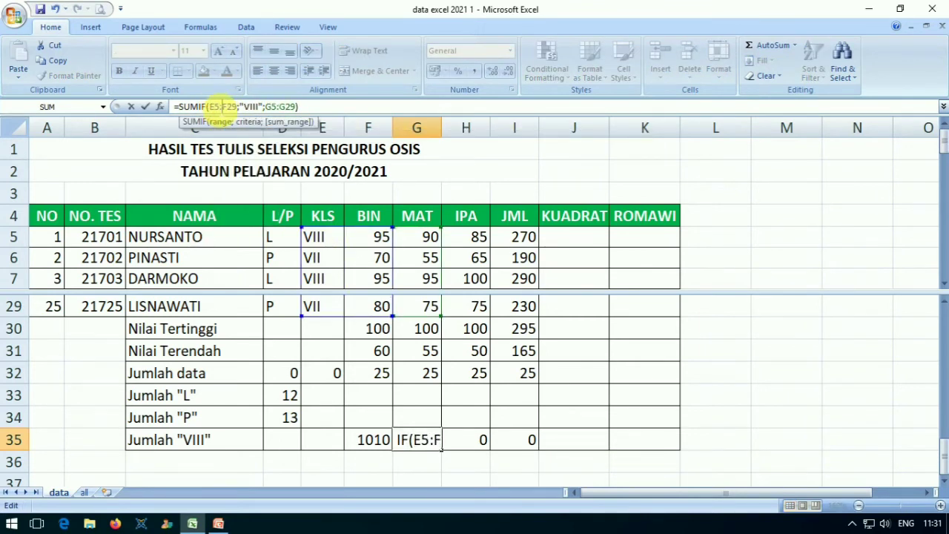
key(Delete)
text(E)
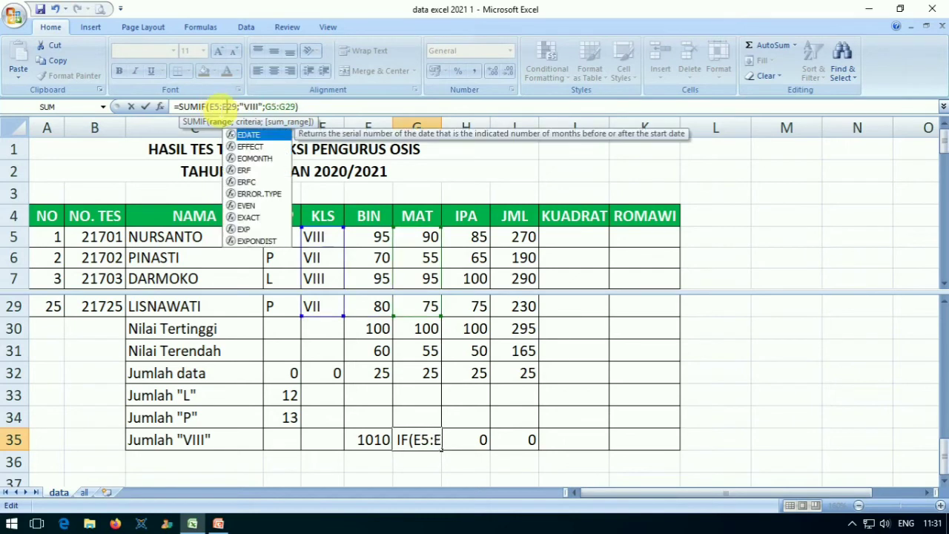
key(Return)
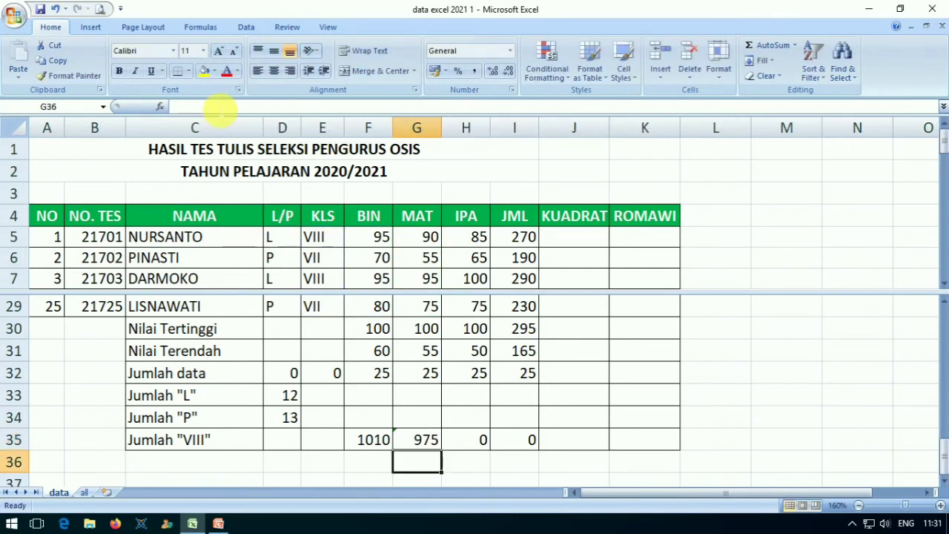
Step: Set the criteria range of the SUMIF formula in H35 to E5:E29
click(462, 440)
click(226, 106)
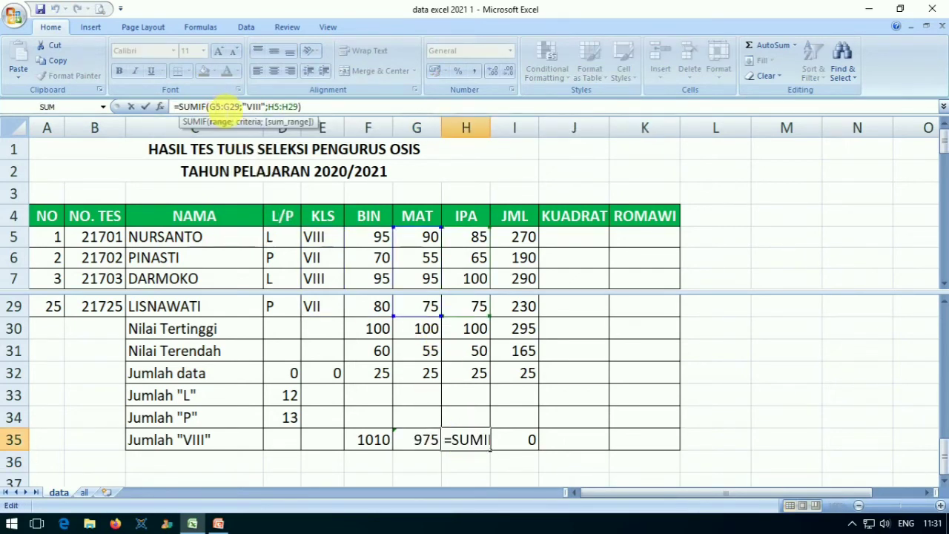
key(BackSpace)
text(E)
key(Right)
key(Right)
key(Right)
key(Right)
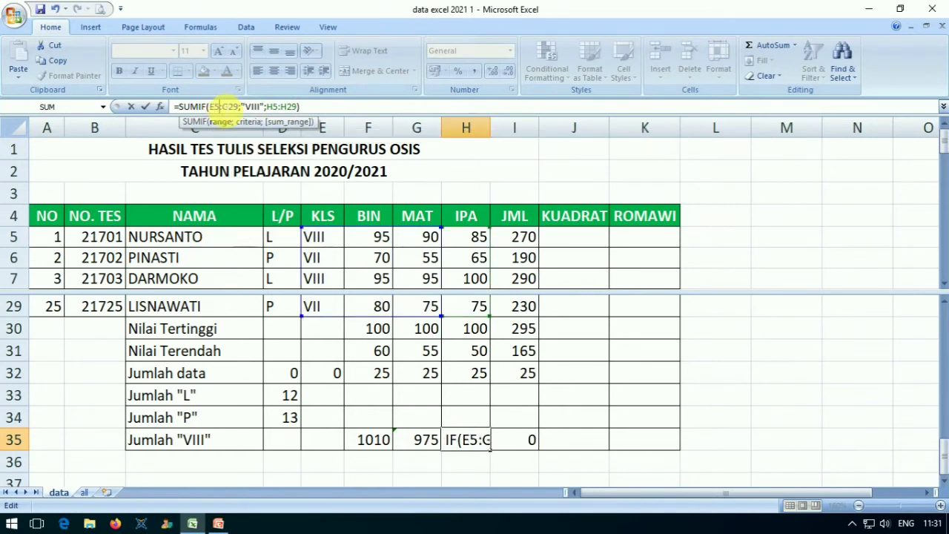
key(BackSpace)
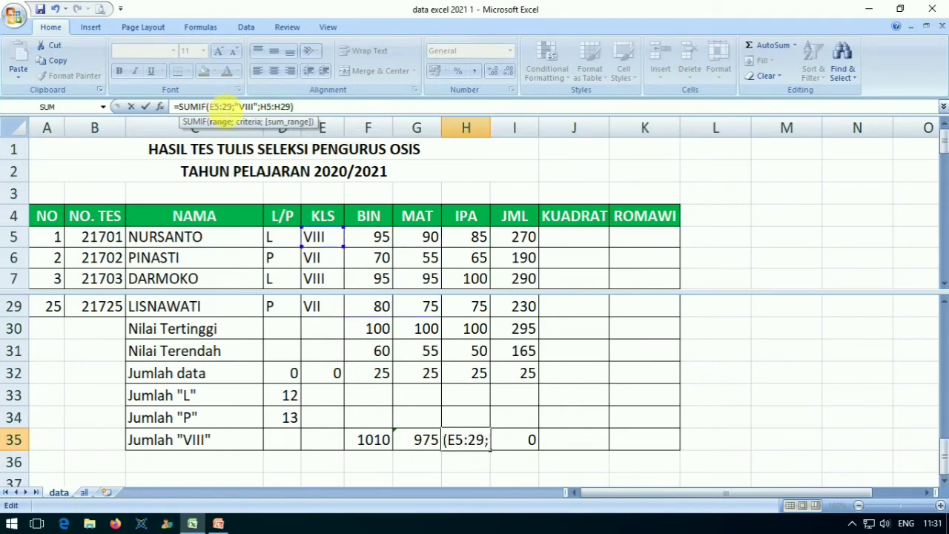
text(E)
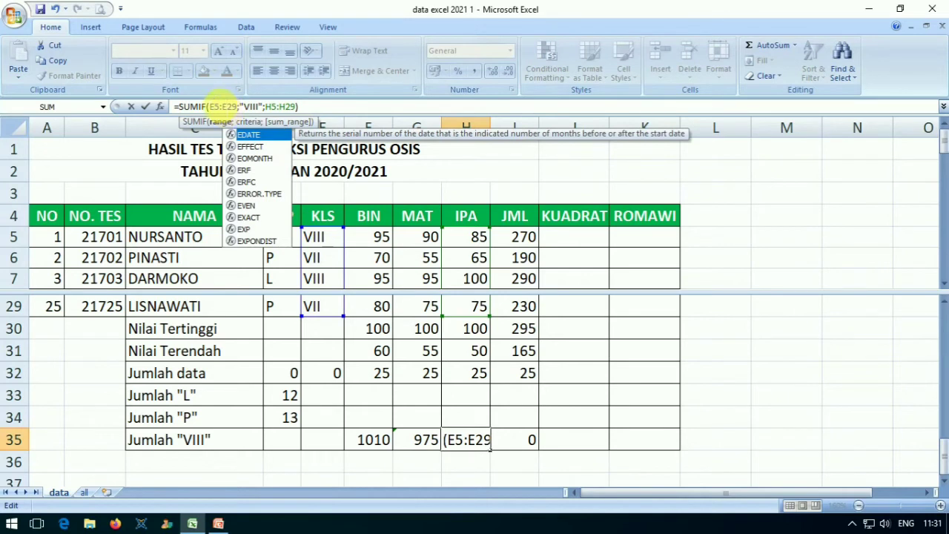
key(Return)
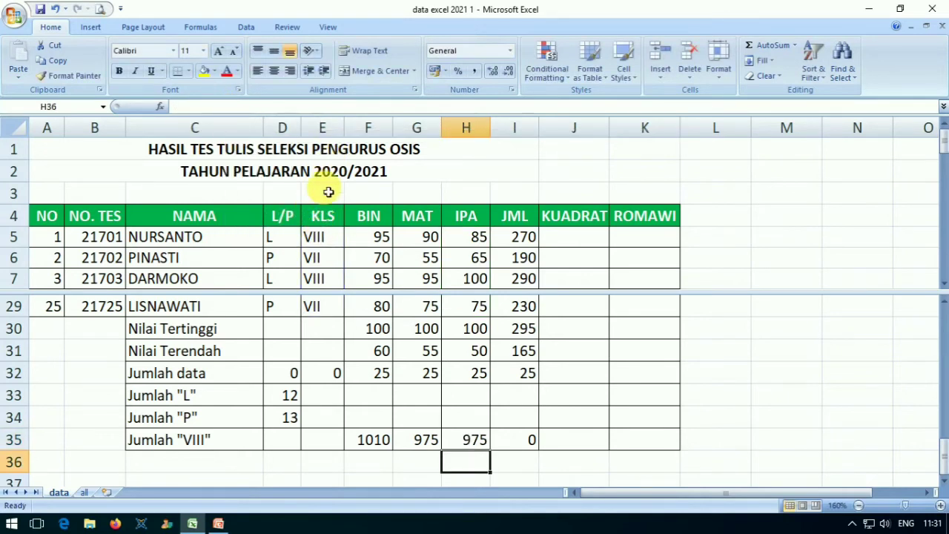
Step: Set the criteria range of the SUMIF formula in I35 to E5:E29
click(515, 442)
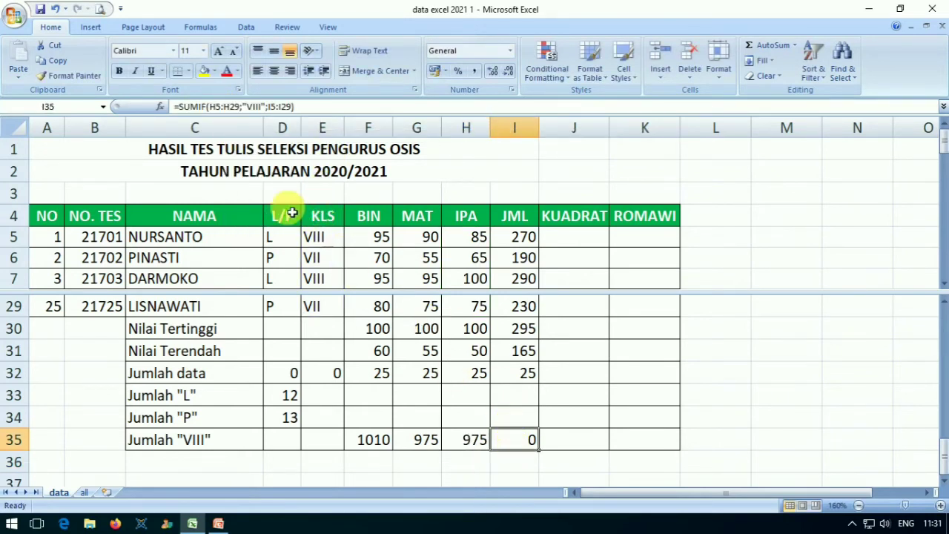
click(225, 106)
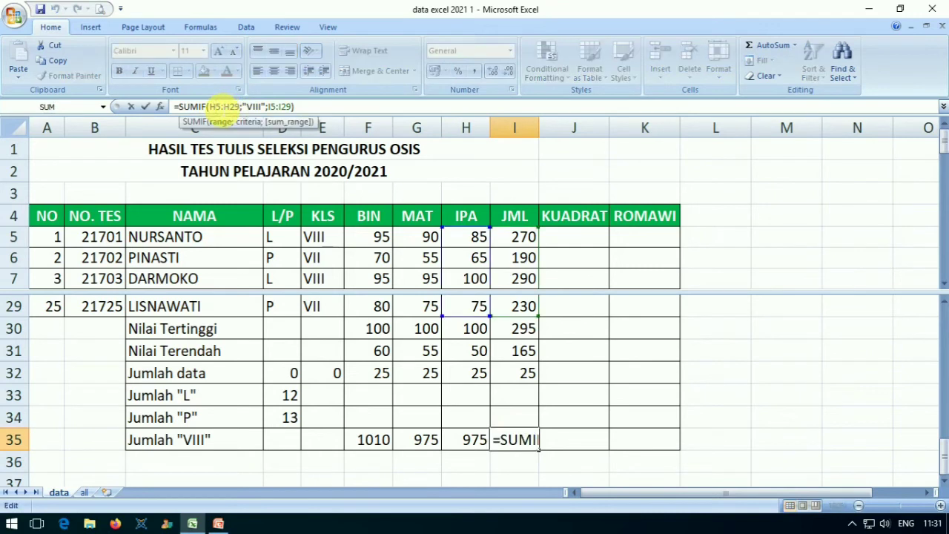
key(BackSpace)
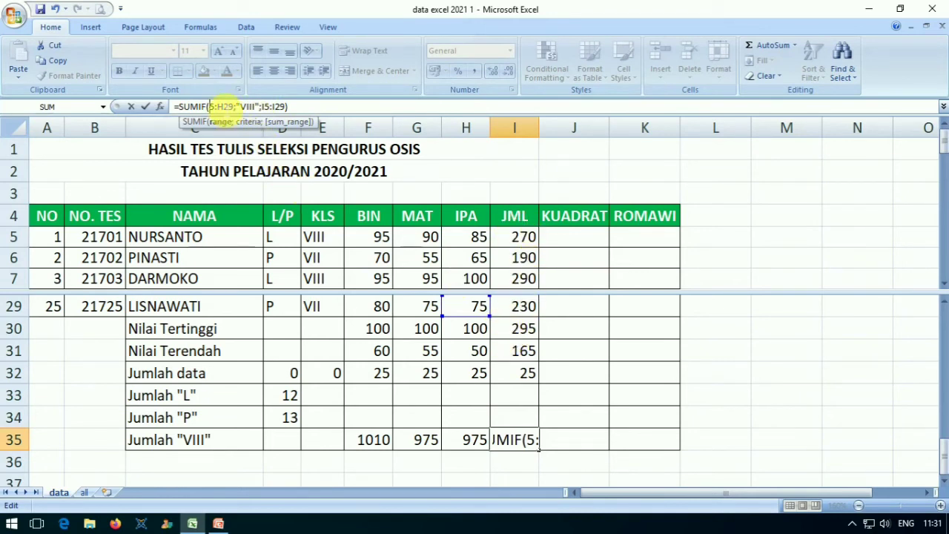
text(E)
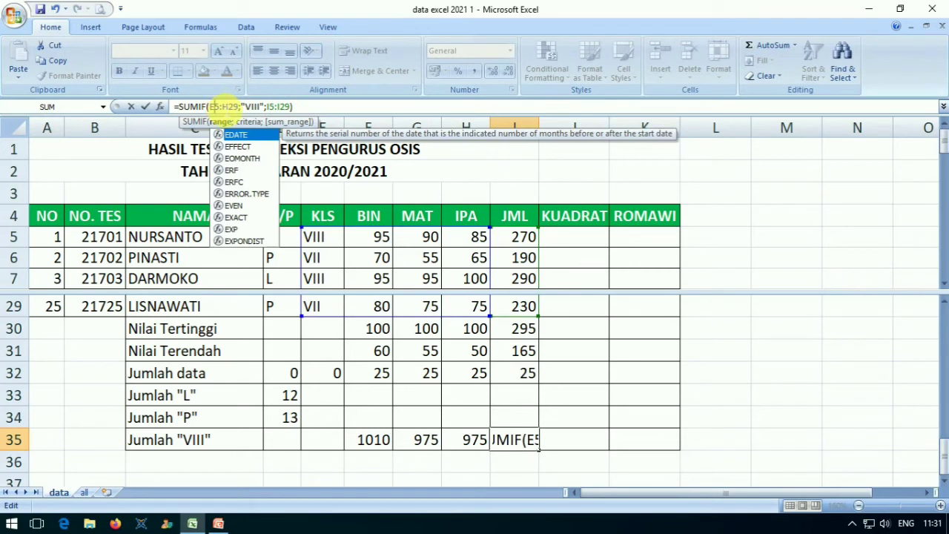
click(229, 107)
key(BackSpace)
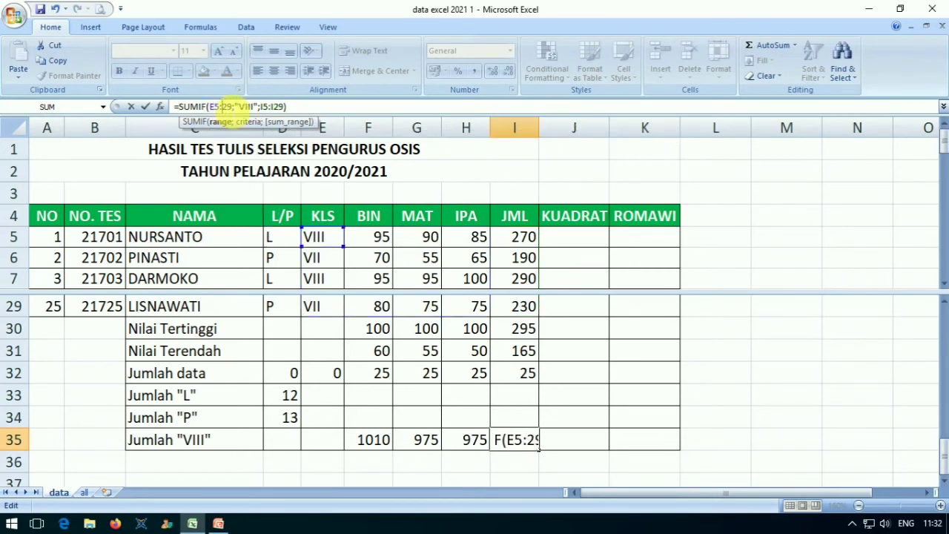
text(E)
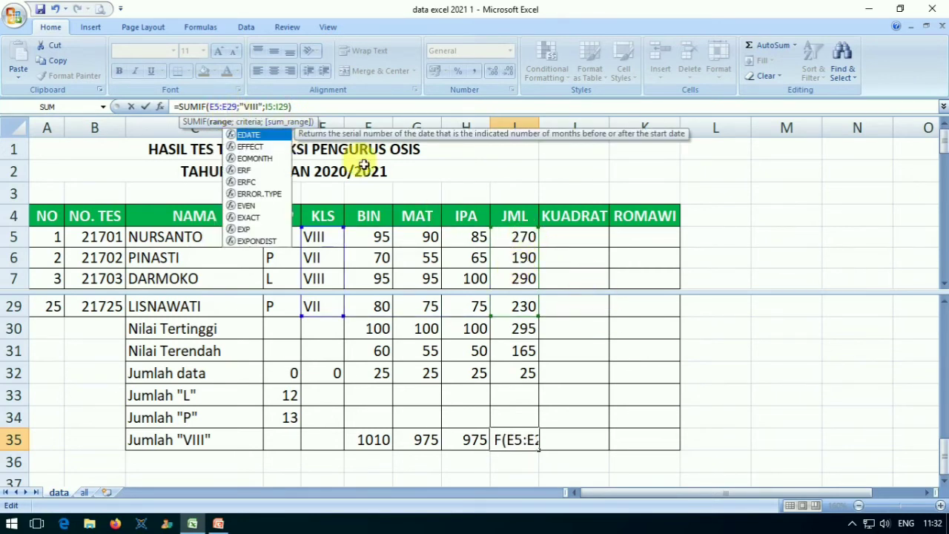
key(Return)
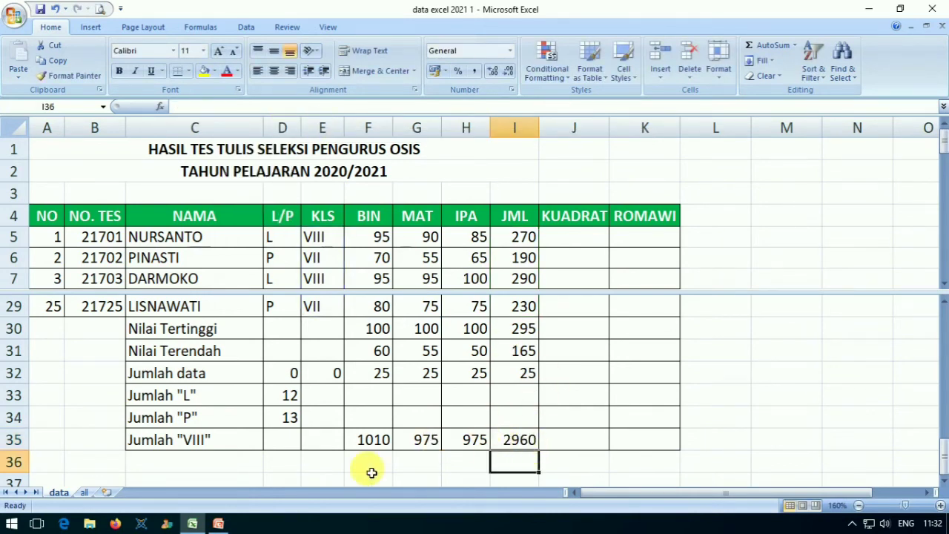
Step: Switch to the PowerPoint presentation and view the SQRT function slide as a slide show
click(218, 523)
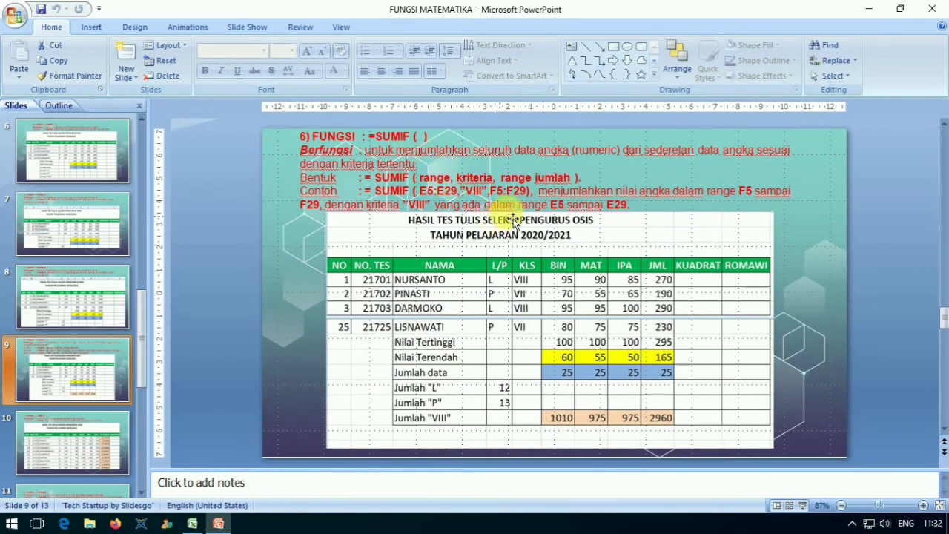
click(802, 505)
key(Right)
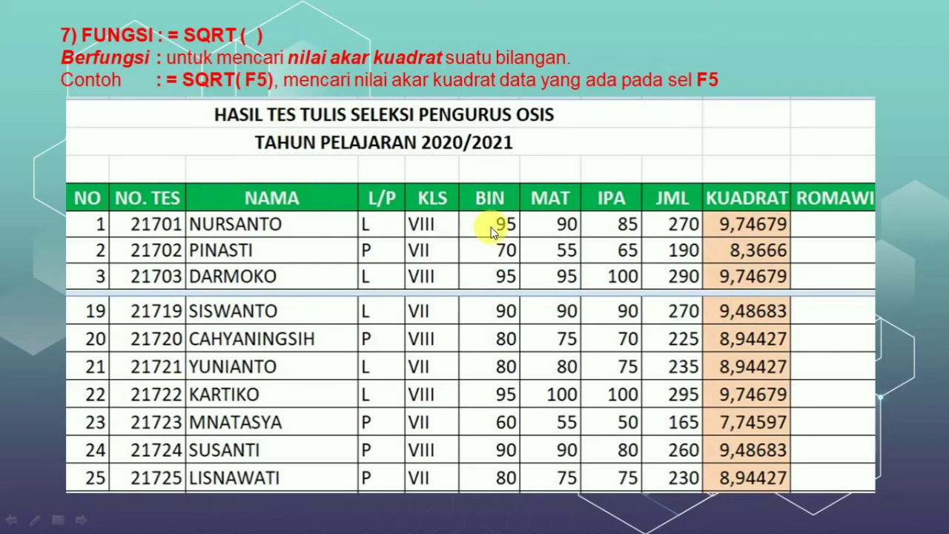
key(Escape)
Step: Back in the Excel workbook, enter =SQRT(F5) in J5 of the KUADRAT column
click(192, 522)
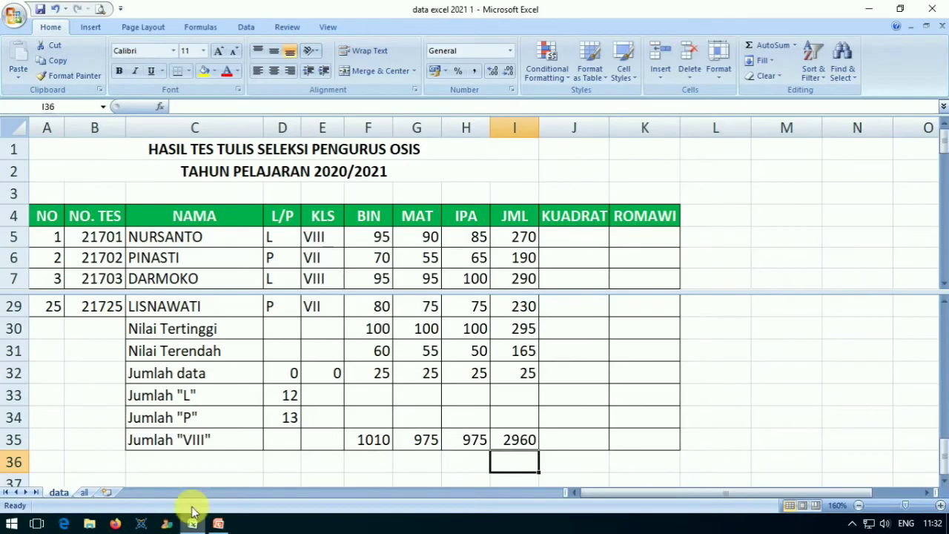
click(586, 240)
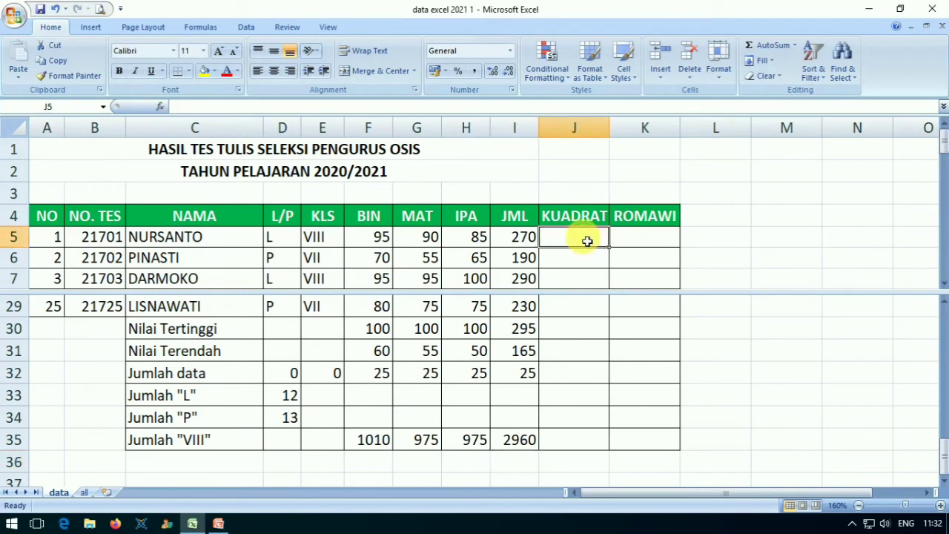
text(=SG)
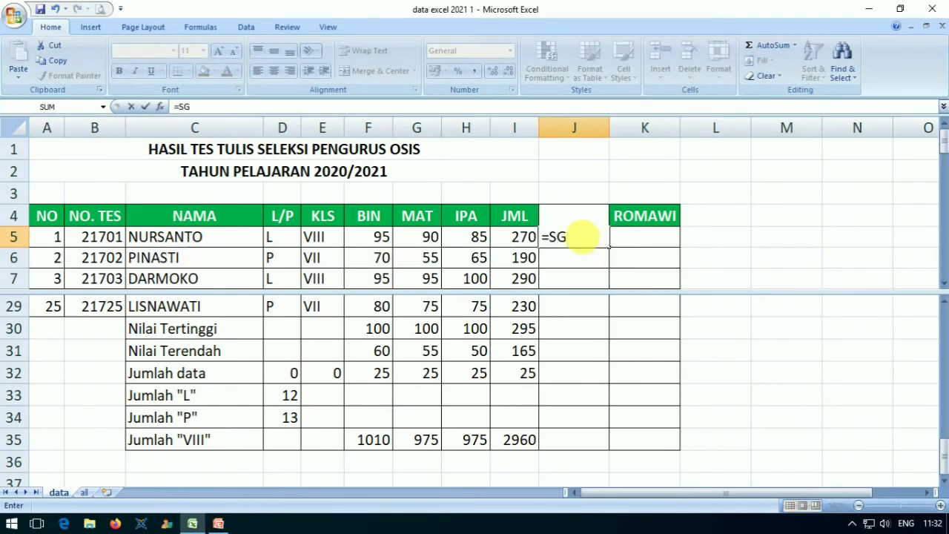
key(BackSpace)
text(QRT)
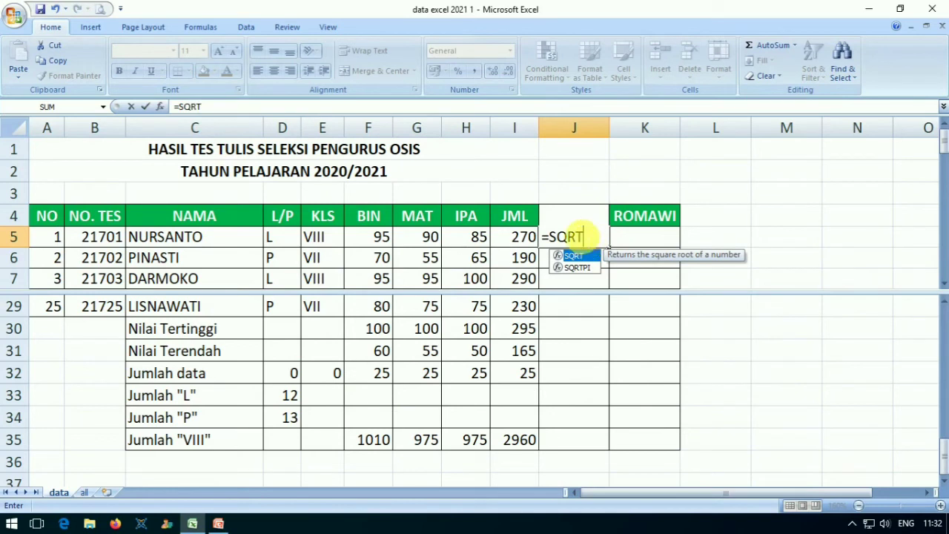
text(()
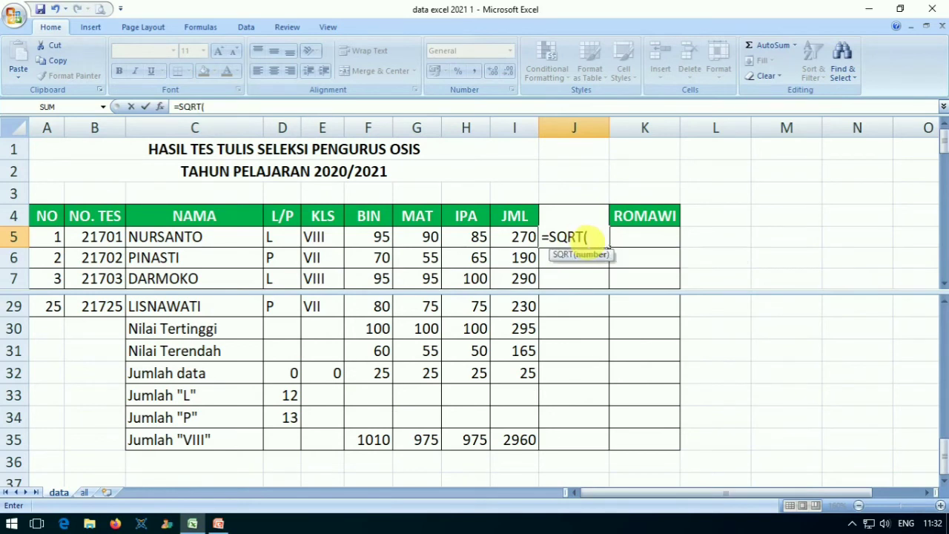
click(380, 239)
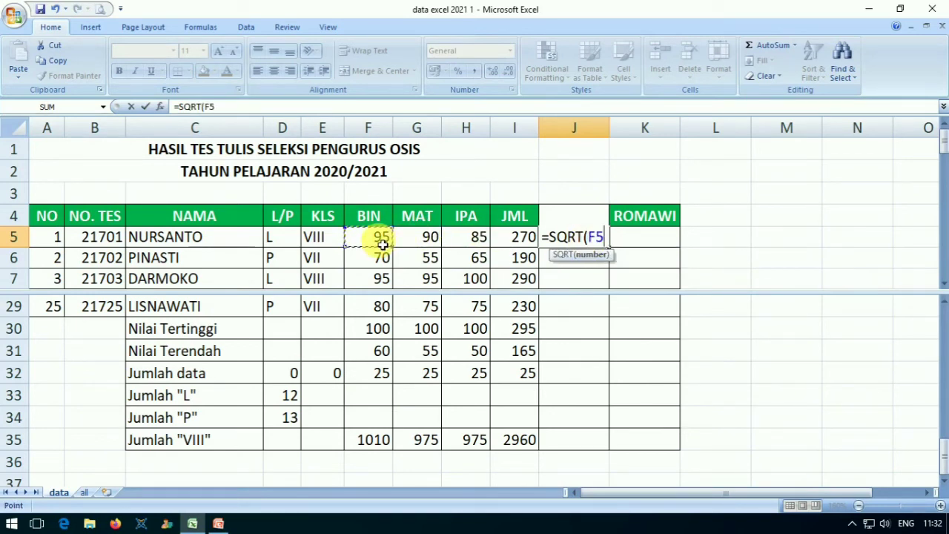
text())
key(Return)
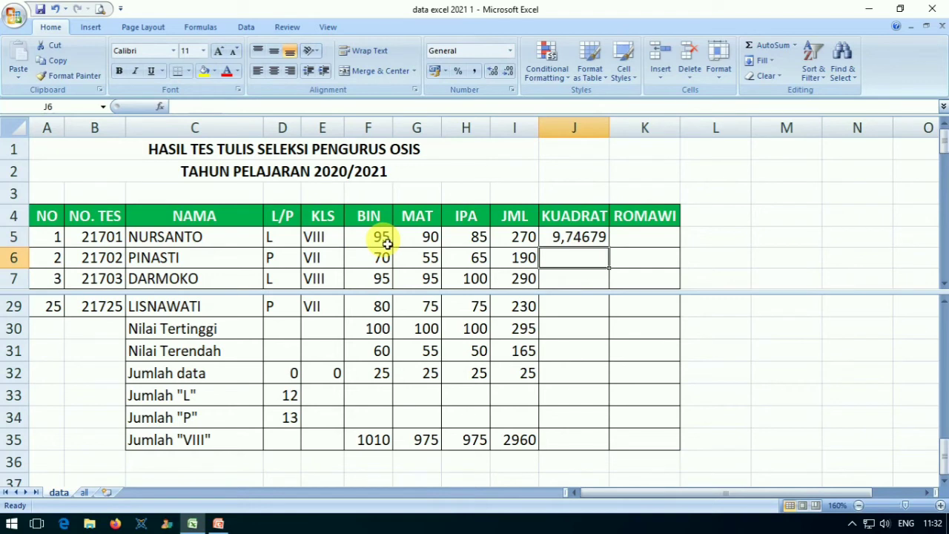
Step: Copy the SQRT formula in J5 down the KUADRAT column to J32
click(565, 238)
double_click(615, 253)
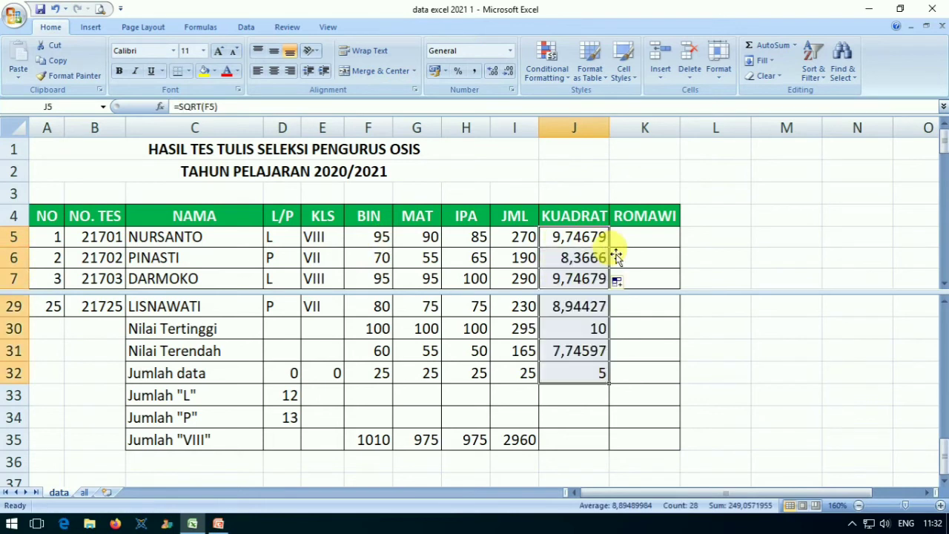
click(599, 375)
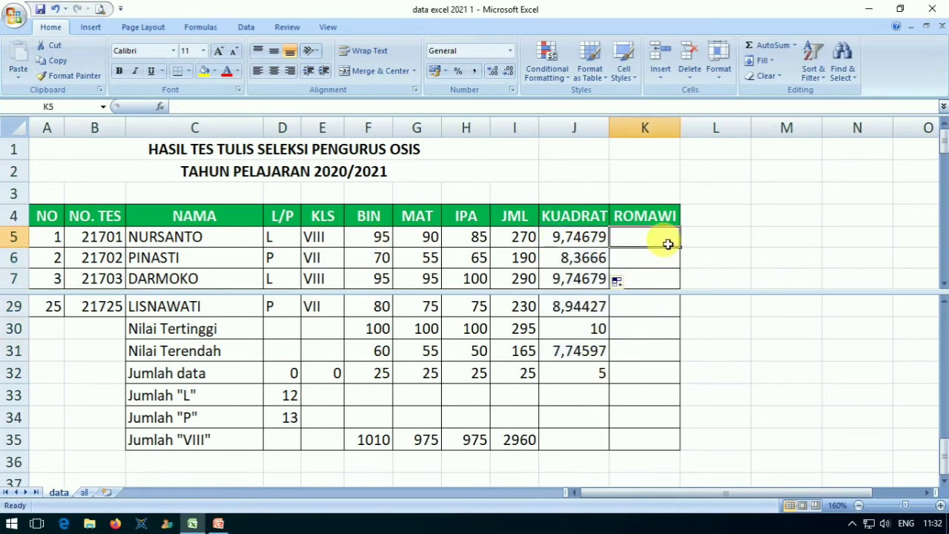
Step: Switch to the PowerPoint presentation and view the ROMAN function slide as a slide show
click(220, 523)
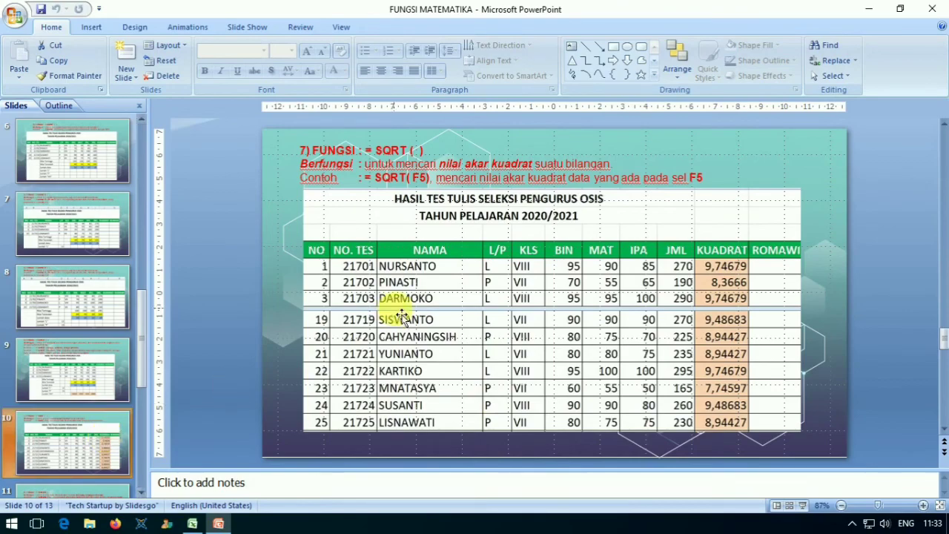
click(803, 505)
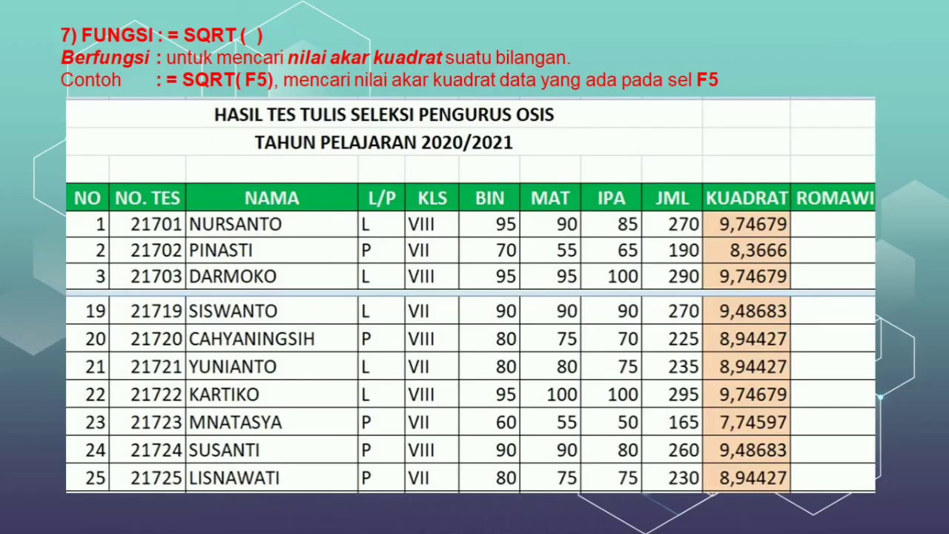
key(Right)
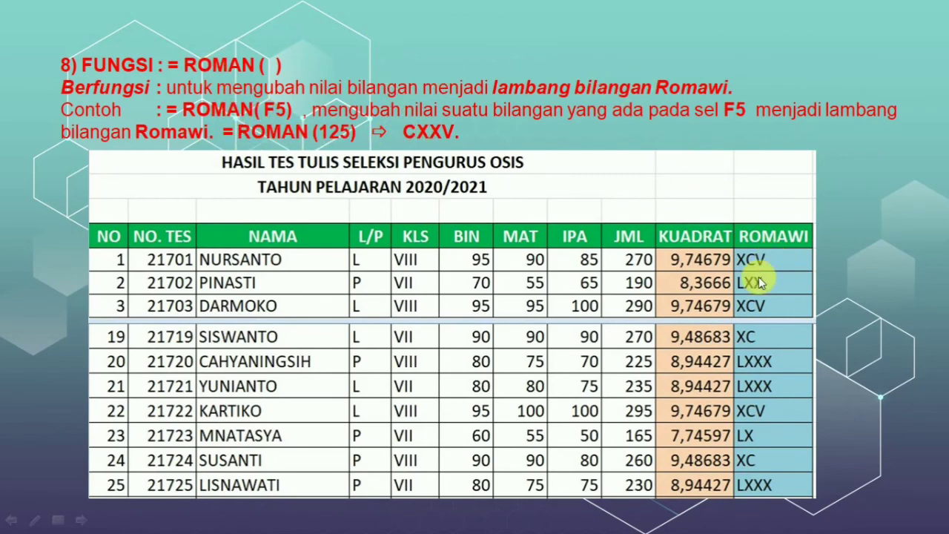
key(Escape)
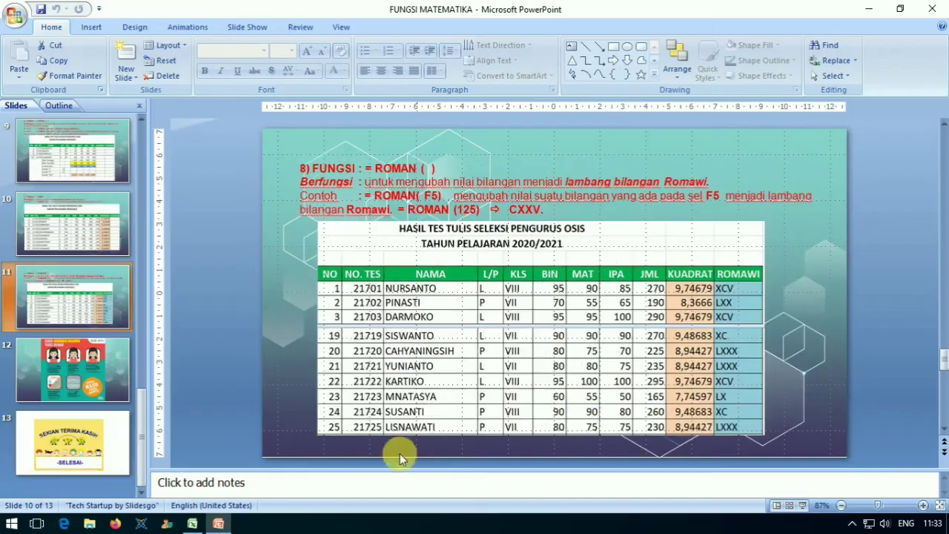
Step: Back in the Excel workbook, enter =ROMAN(F5) in K5 of the ROMAWI column
click(191, 524)
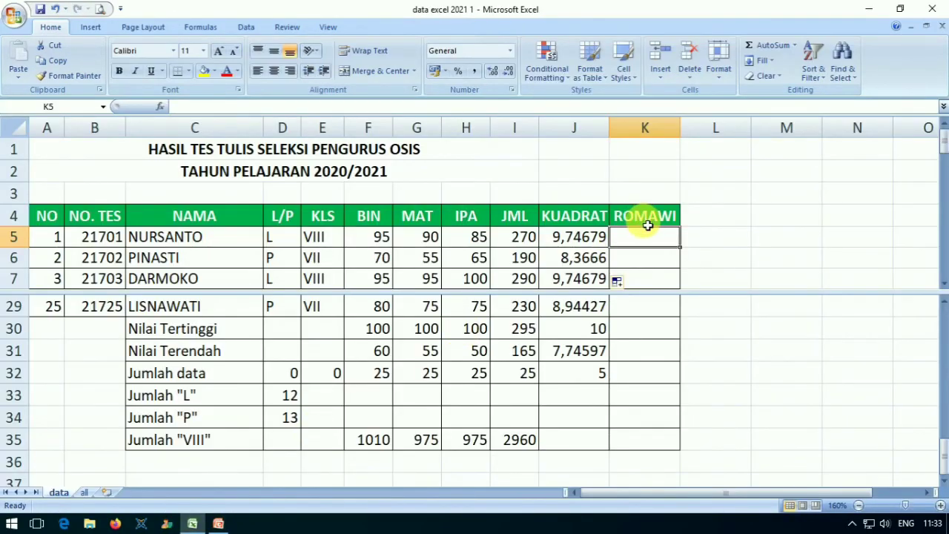
text(=RO)
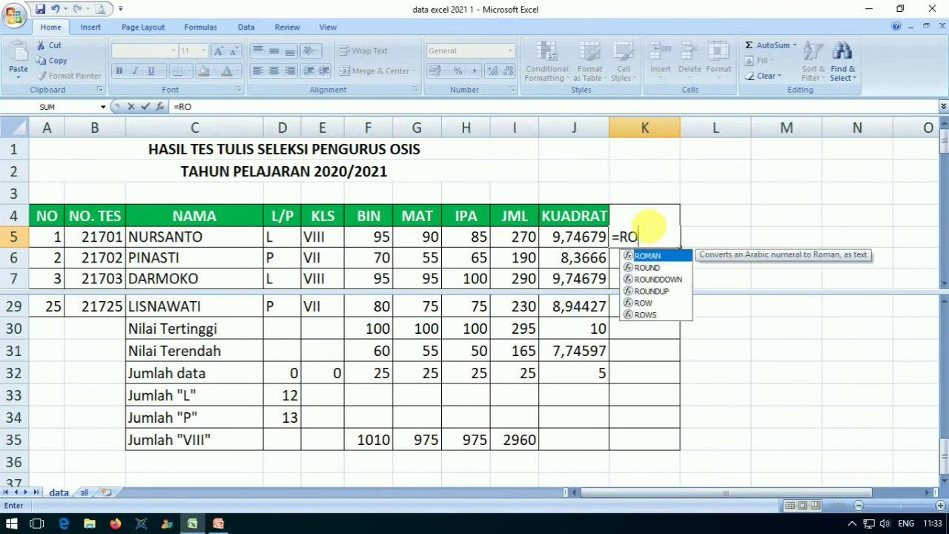
text(MAN()
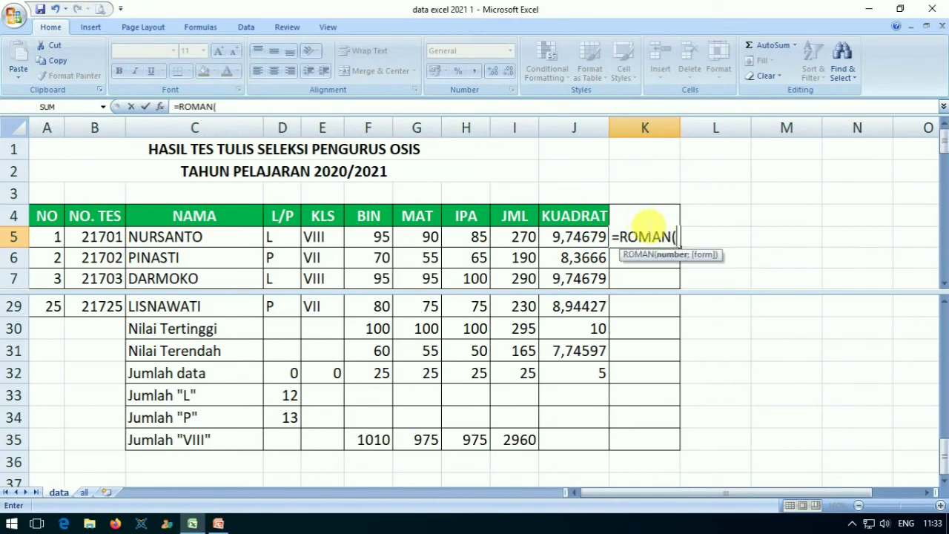
click(377, 245)
text())
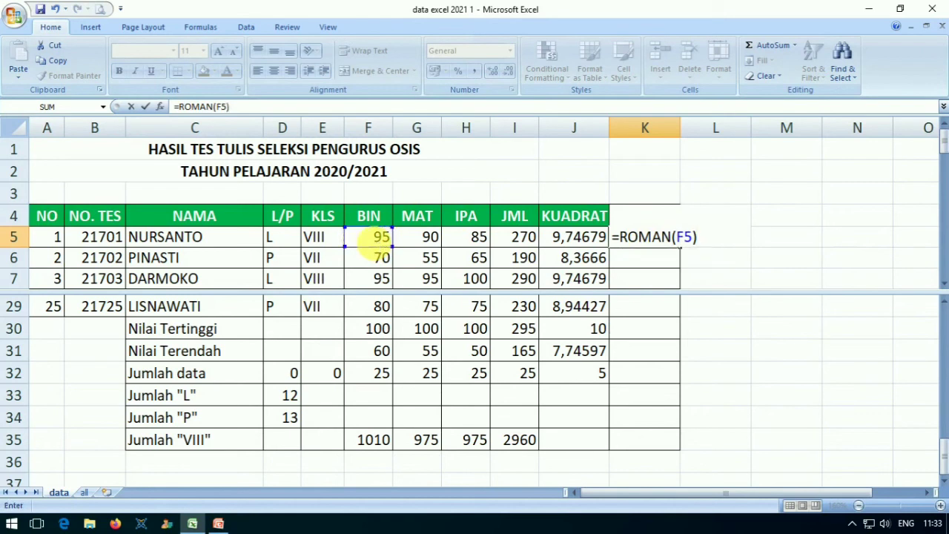
key(Return)
Step: Copy the ROMAN formula in K5 down the ROMAWI column to K32 and compare K5 with the score in F5
click(662, 236)
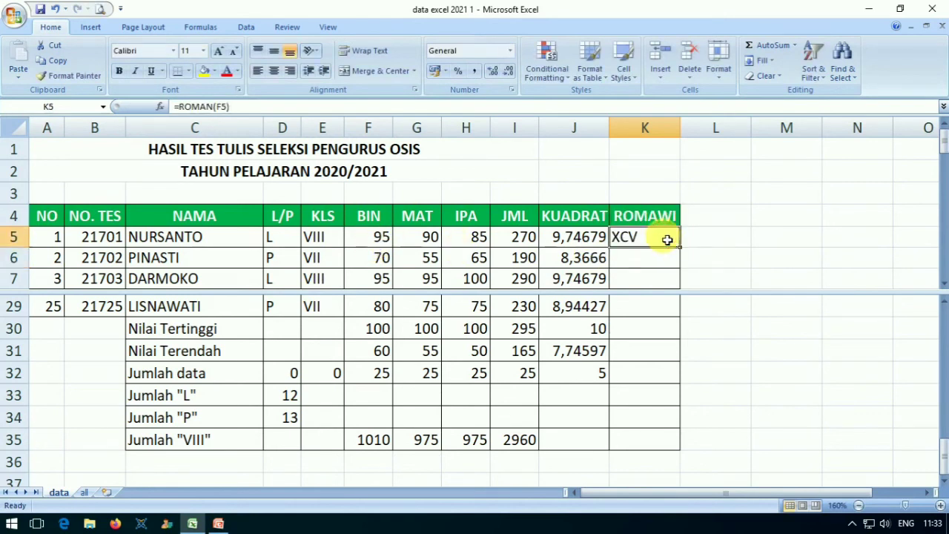
double_click(679, 246)
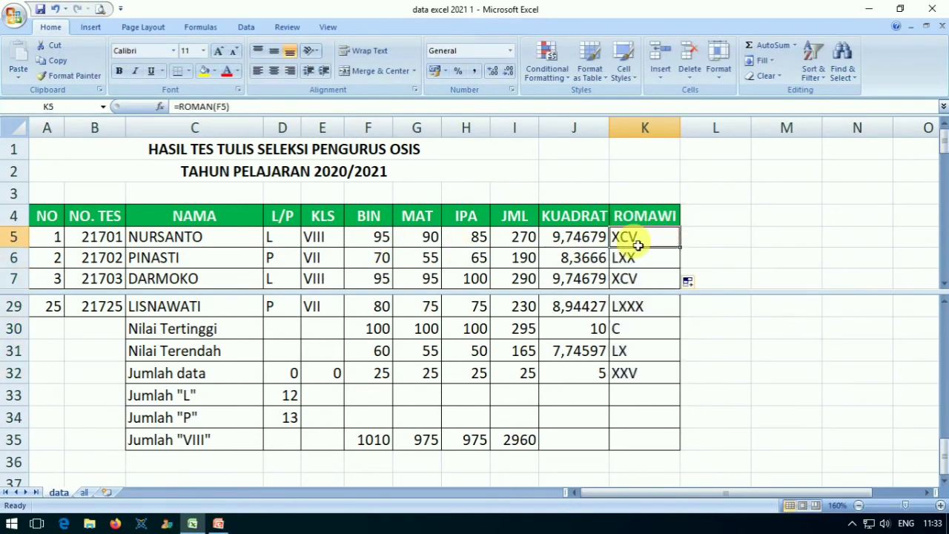
click(382, 240)
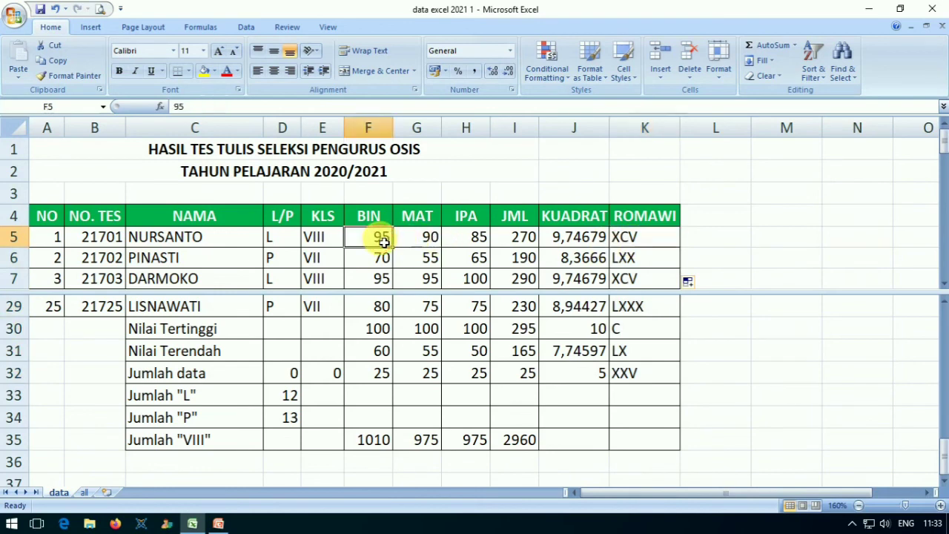
click(639, 244)
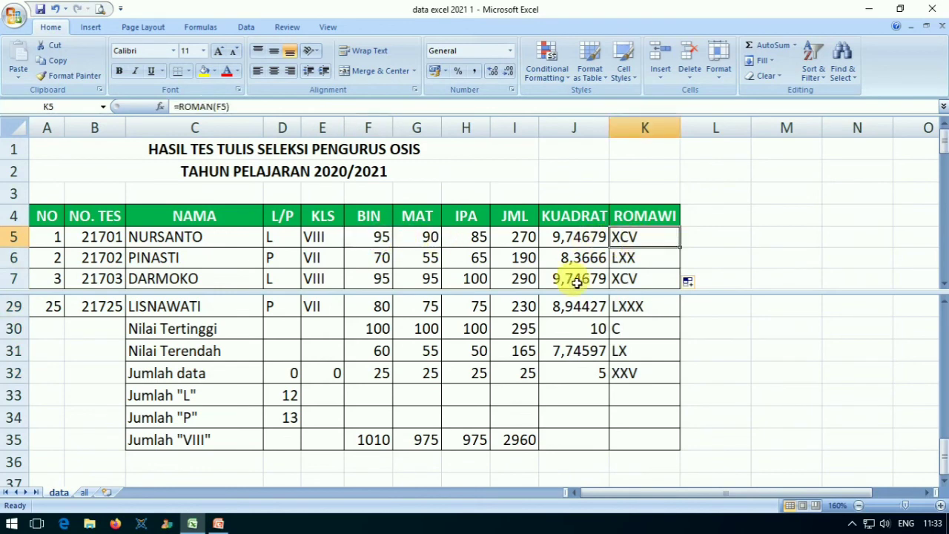
Step: Switch to the PowerPoint presentation, start the slide show from the ROMAN slide and advance to the mask-wearing slide
click(218, 524)
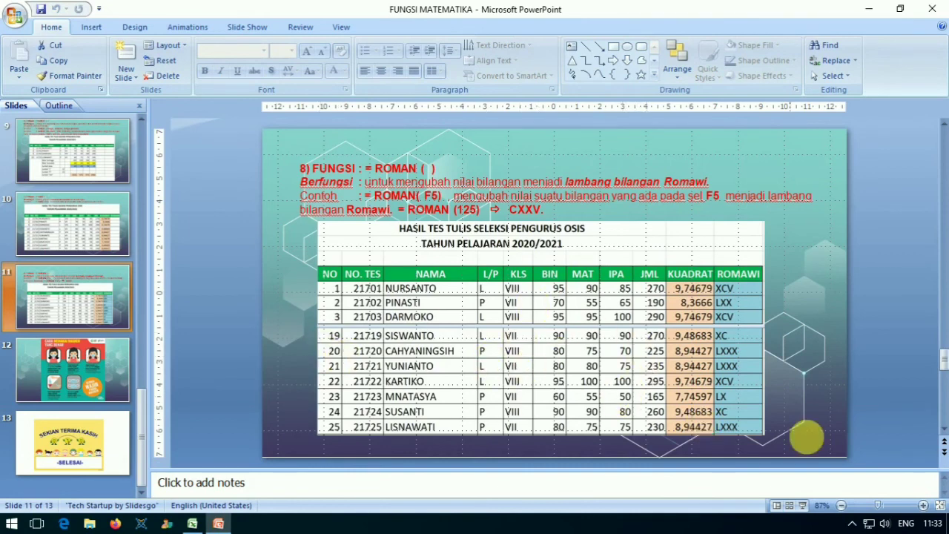
click(802, 506)
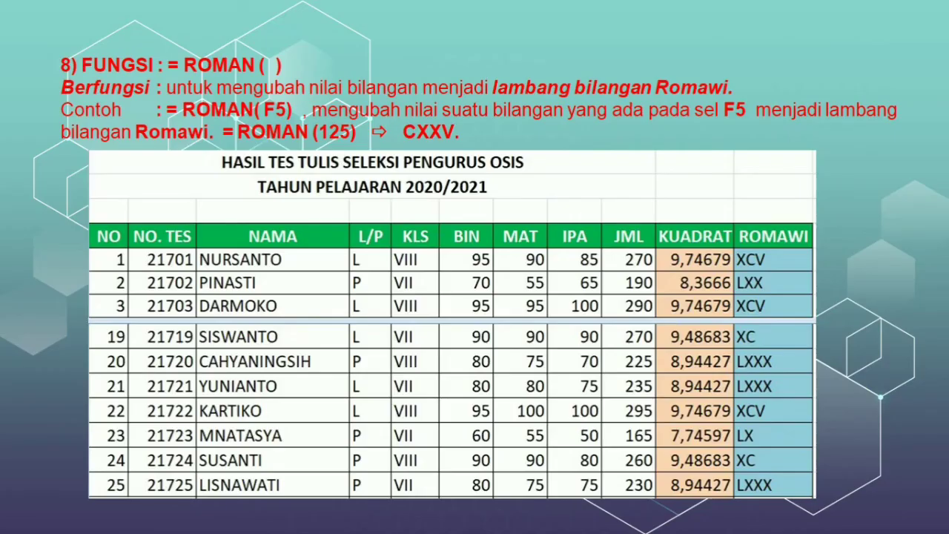
key(Right)
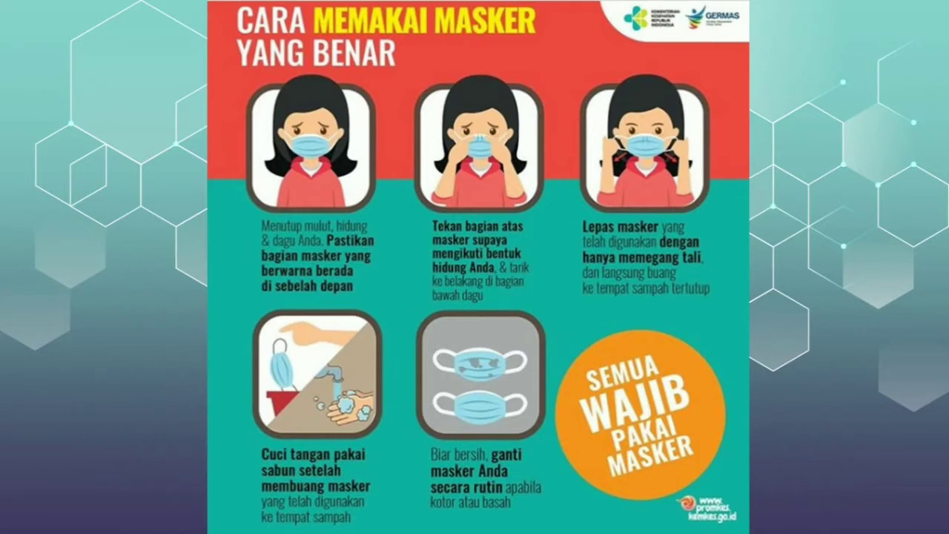